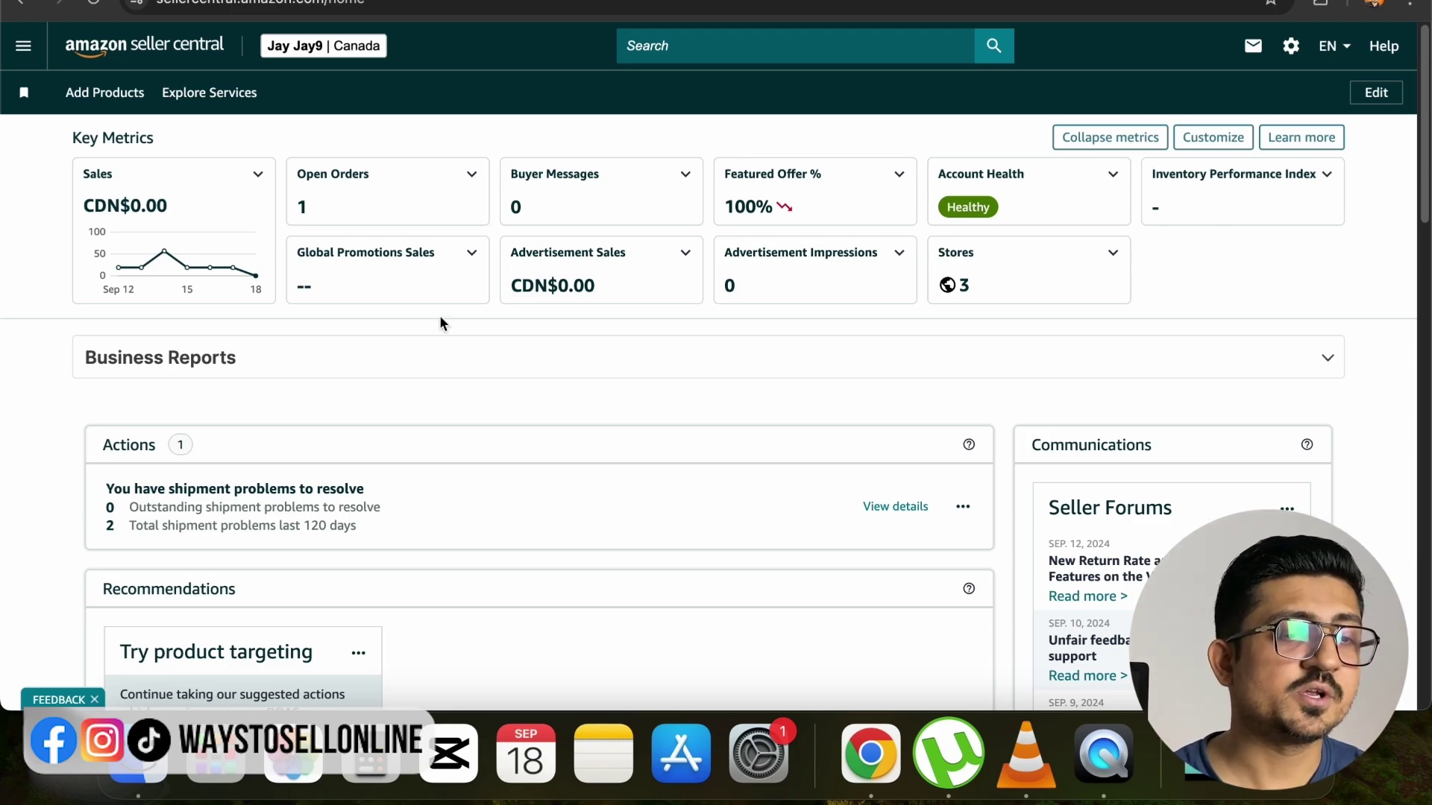
Go to the A+ Content Manager from the main navigation menu's Advertising section
click(23, 46)
mouse_move(67, 153)
right_click(290, 154)
key(Escape)
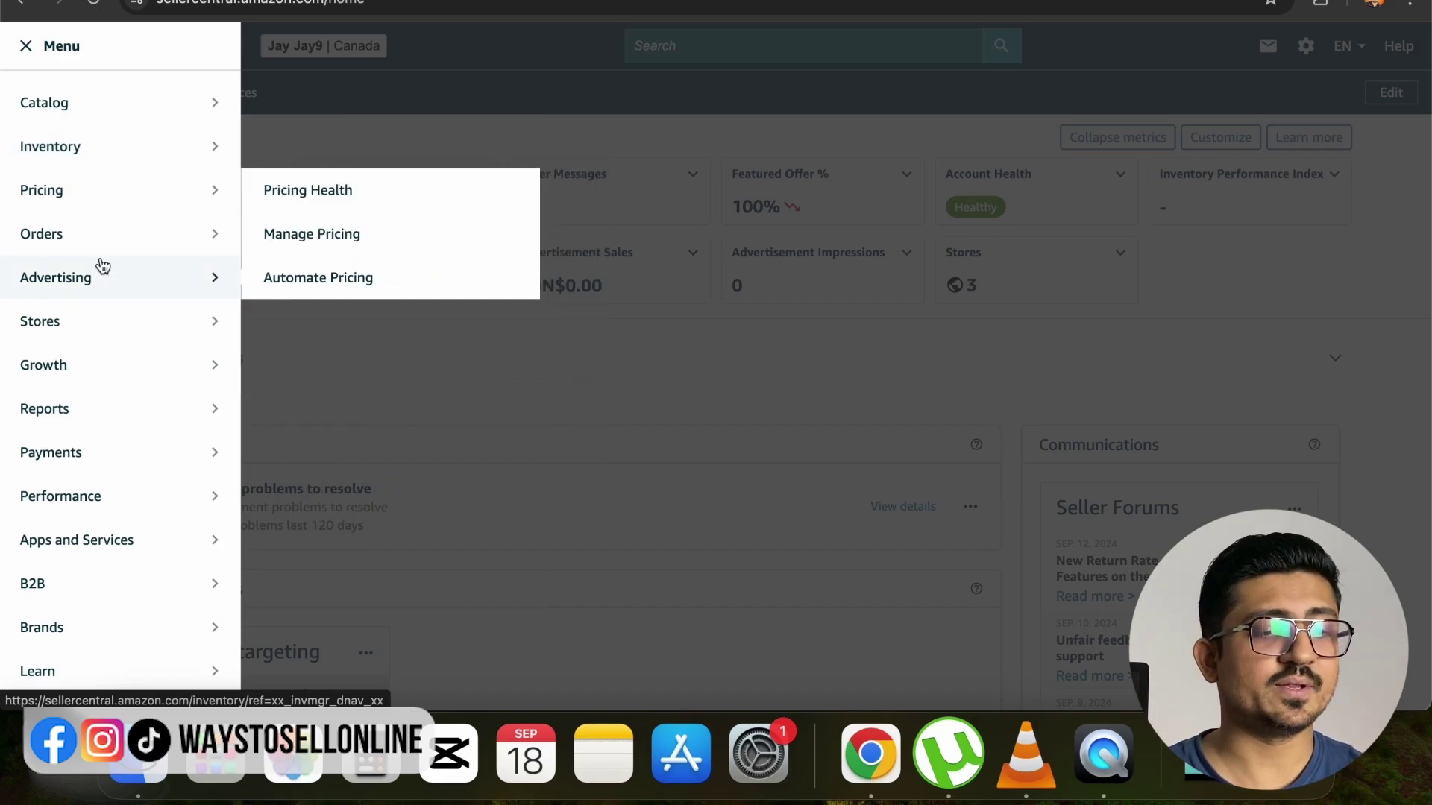
mouse_move(102, 280)
click(307, 334)
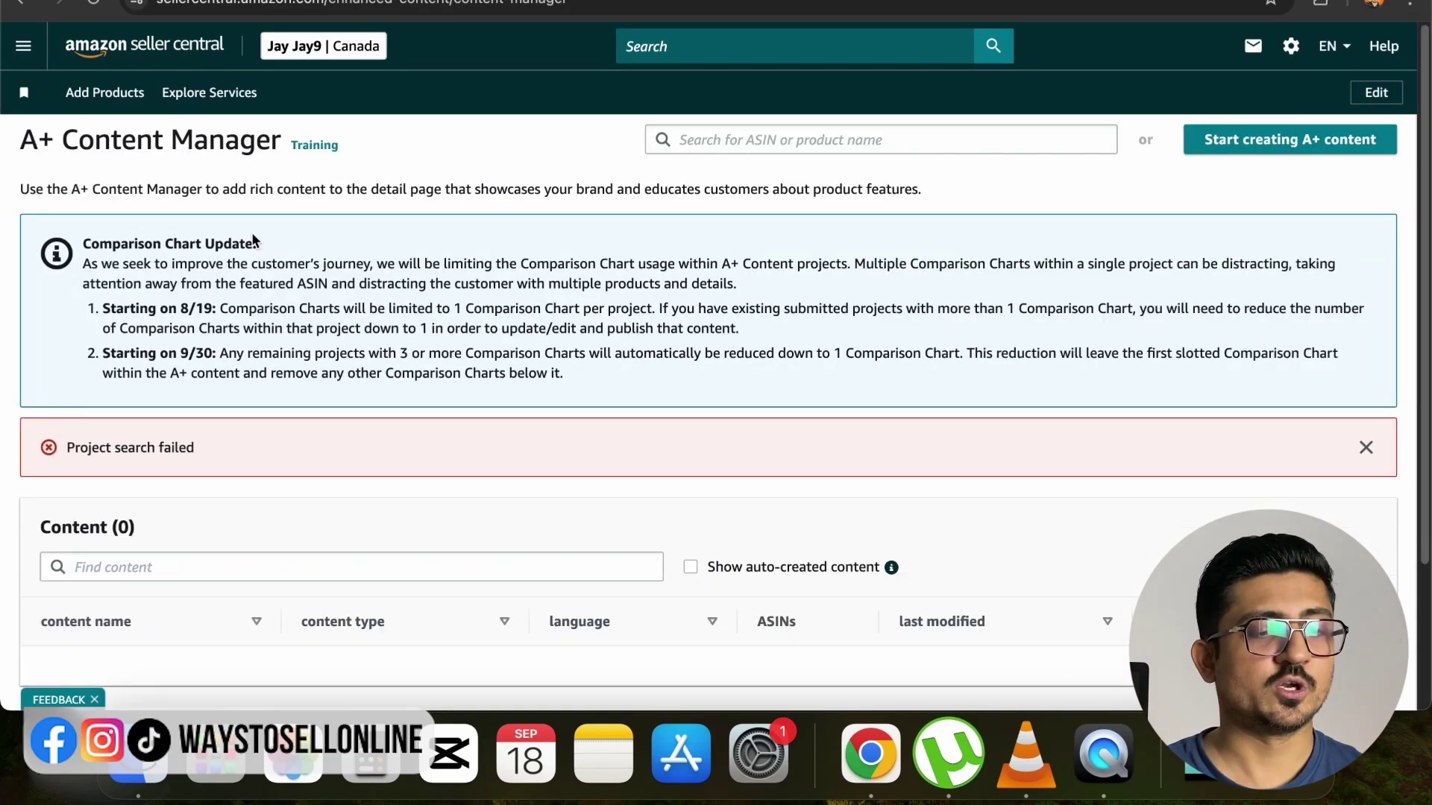
Switch to the Manage All Inventory page listing the drill brush attachment set
drag(21, 142, 272, 137)
click(19, 2)
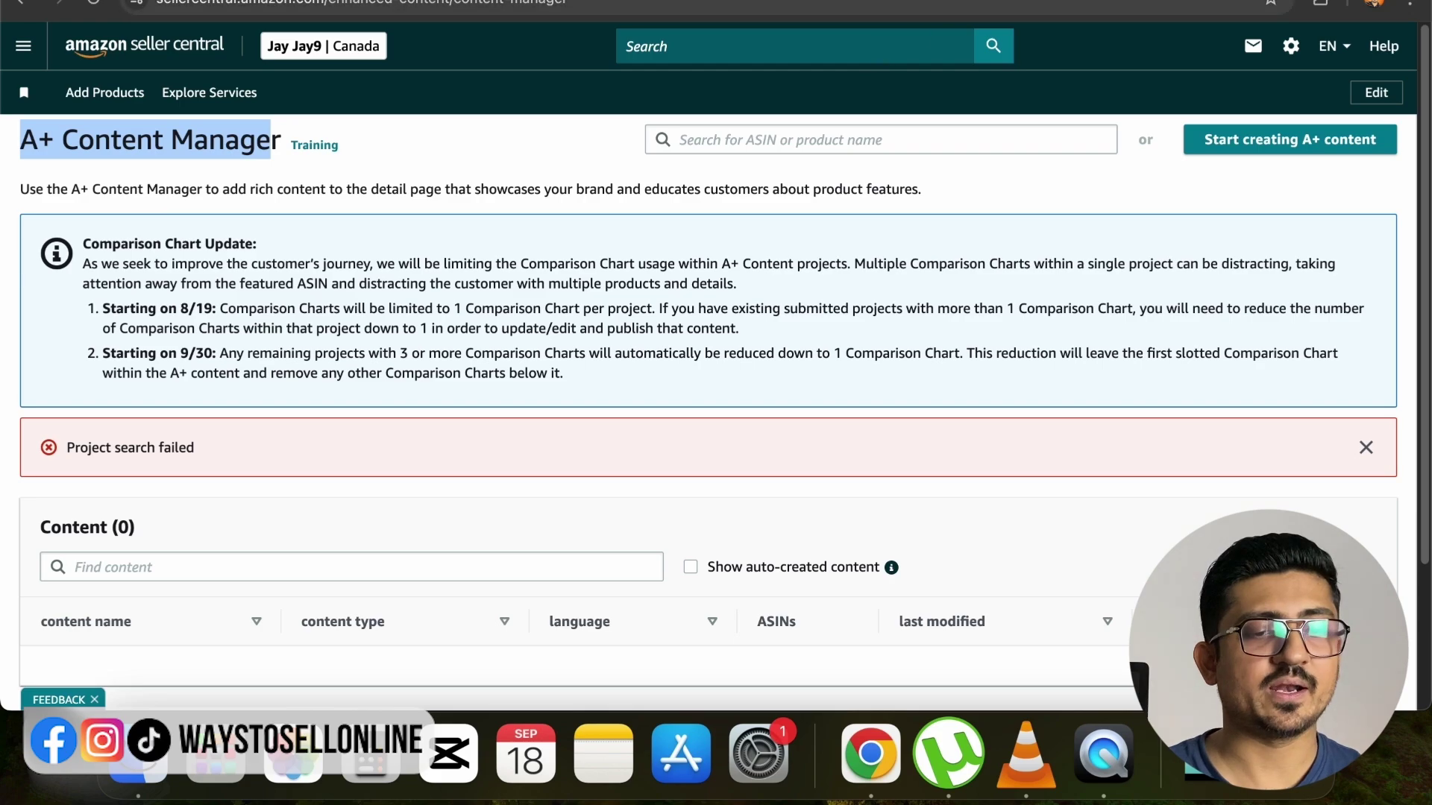
scroll(481, 504, down, 2)
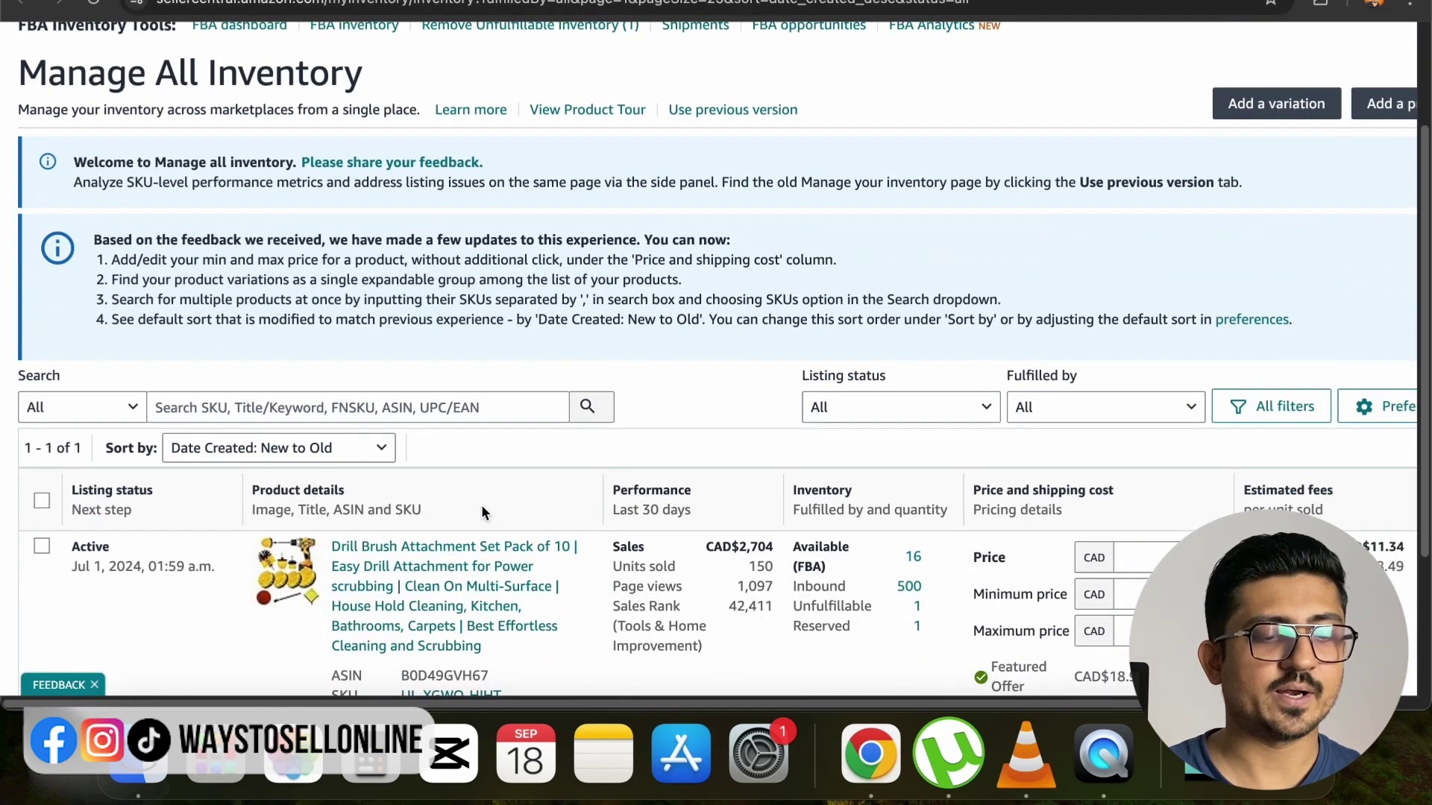
Open the drill brush set's Amazon.ca listing and scroll through its Product Description images
click(457, 566)
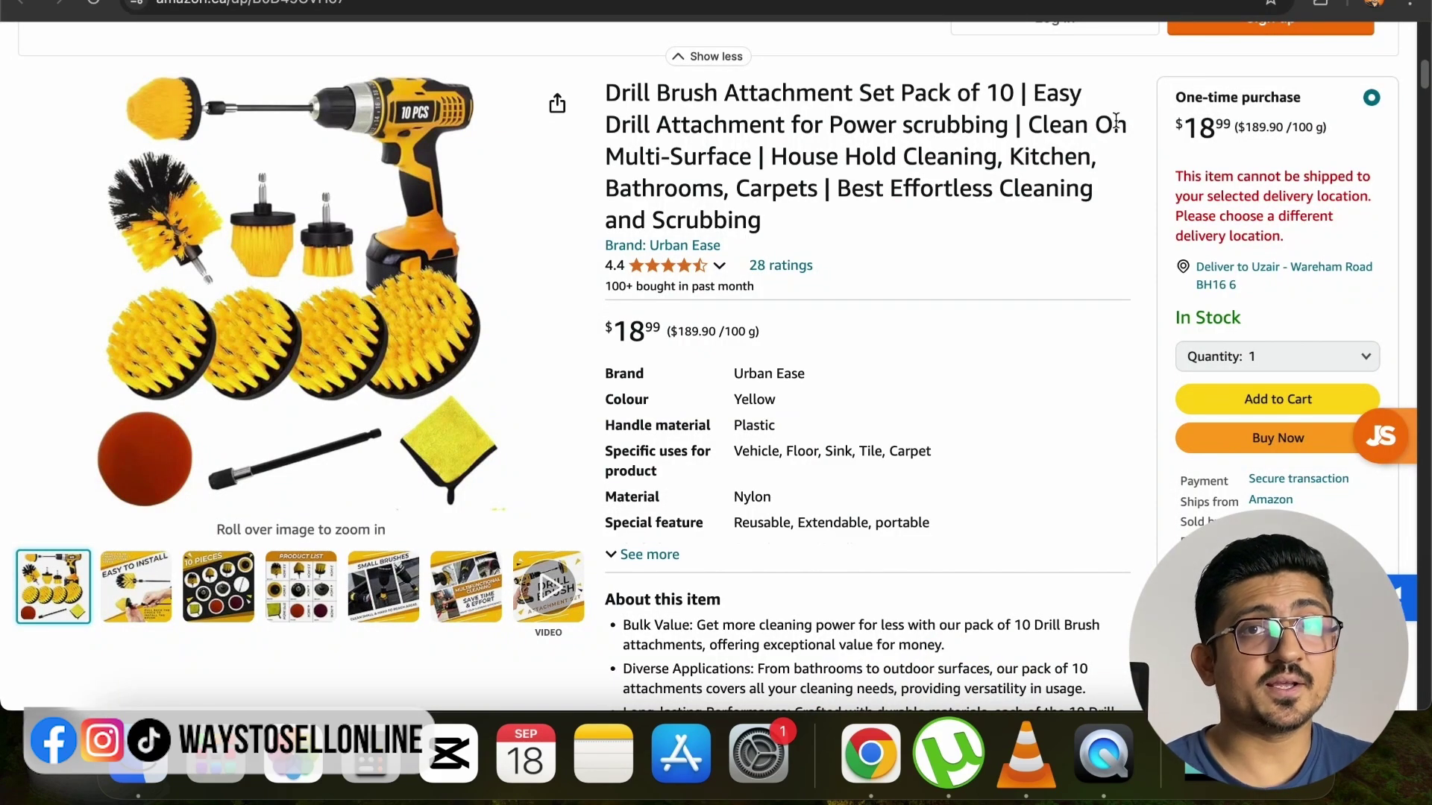
scroll(991, 92, down, 4)
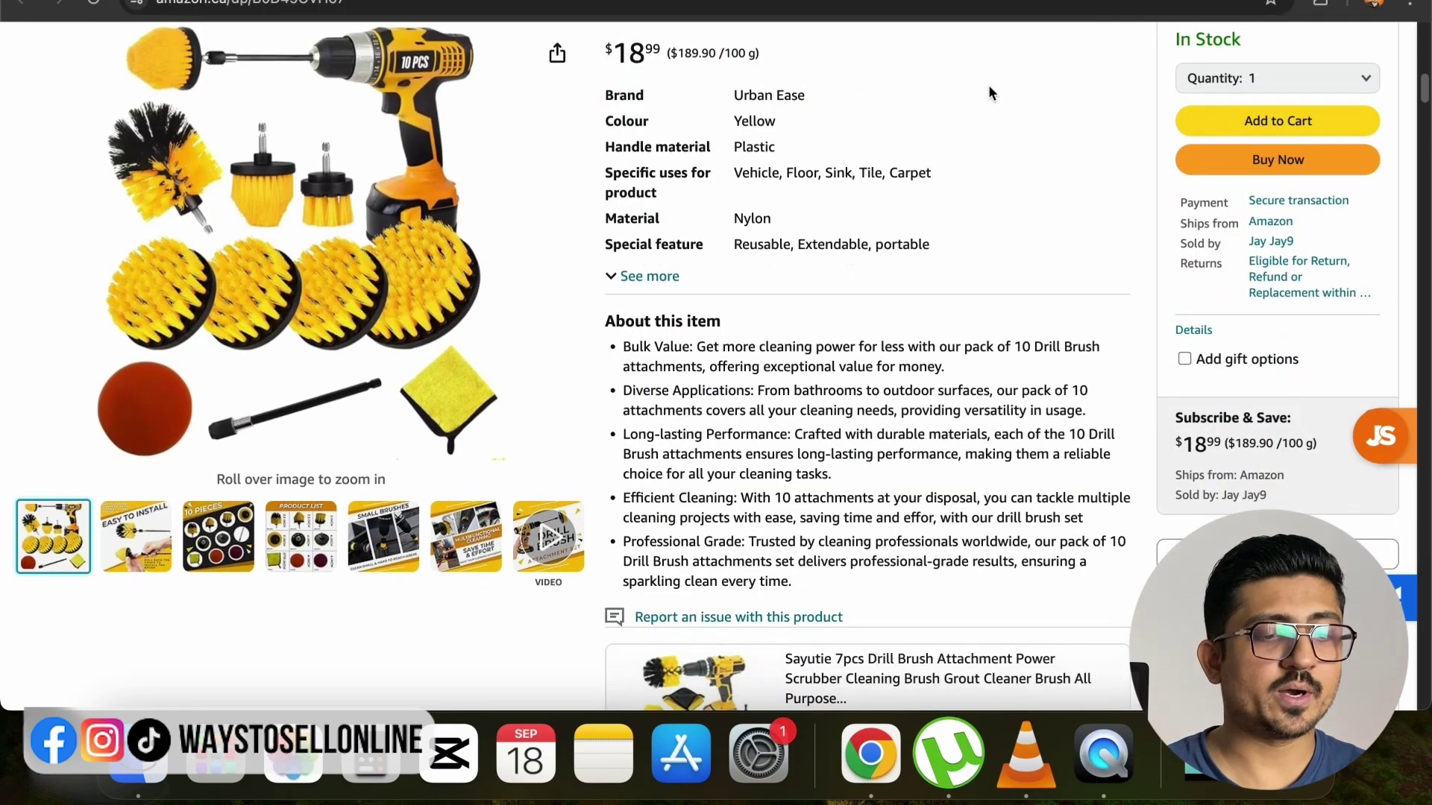
scroll(851, 262, down, 20)
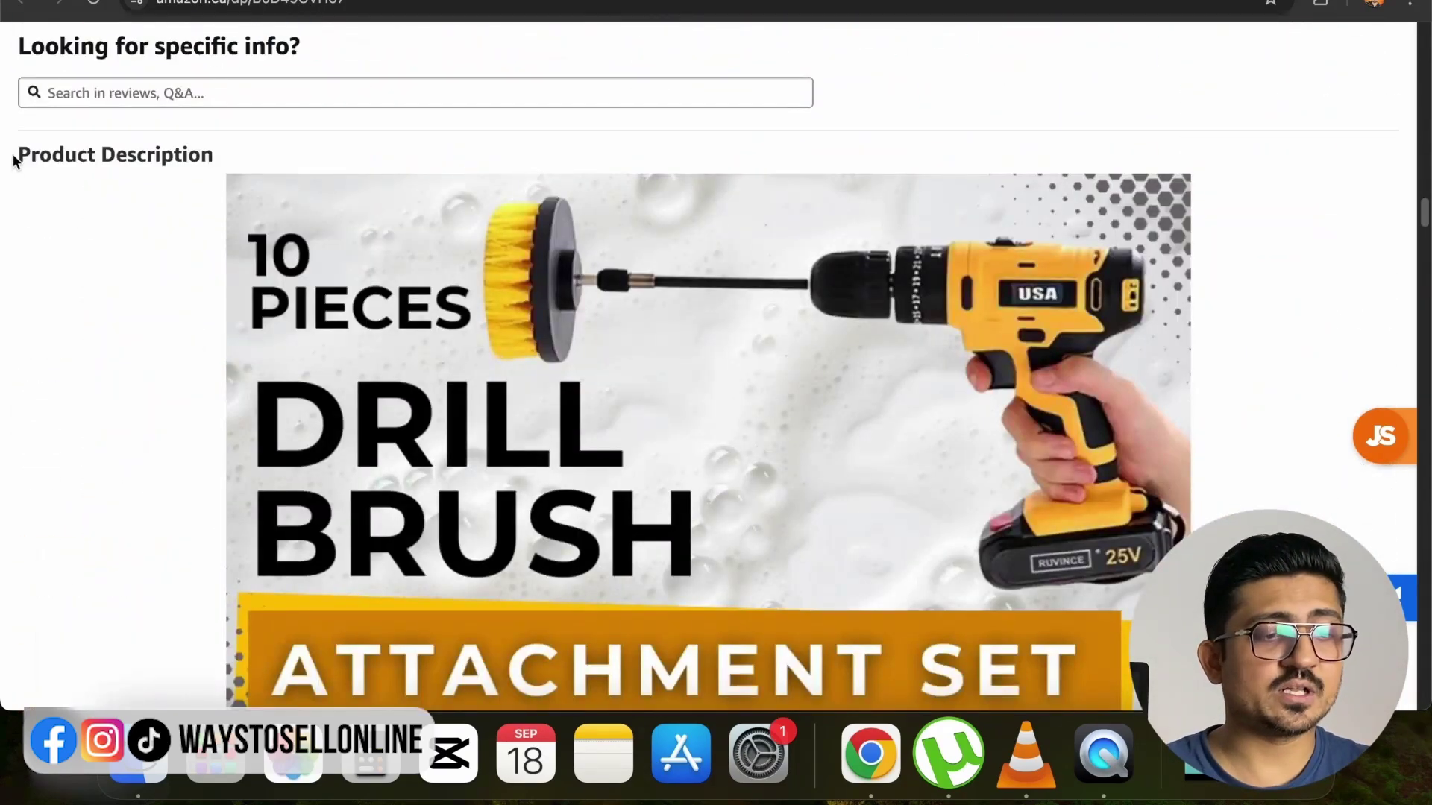
drag(15, 154, 217, 159)
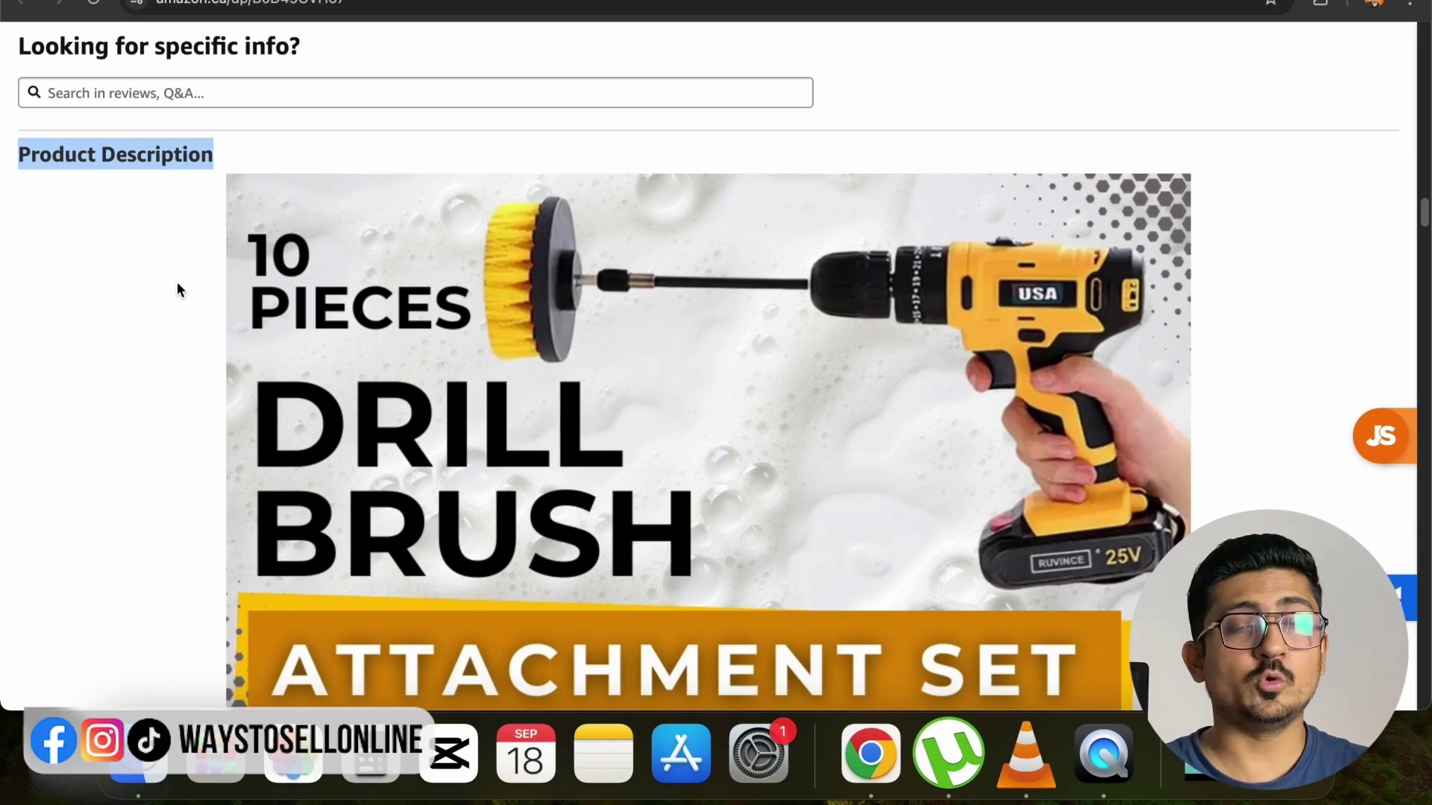
scroll(158, 369, down, 9)
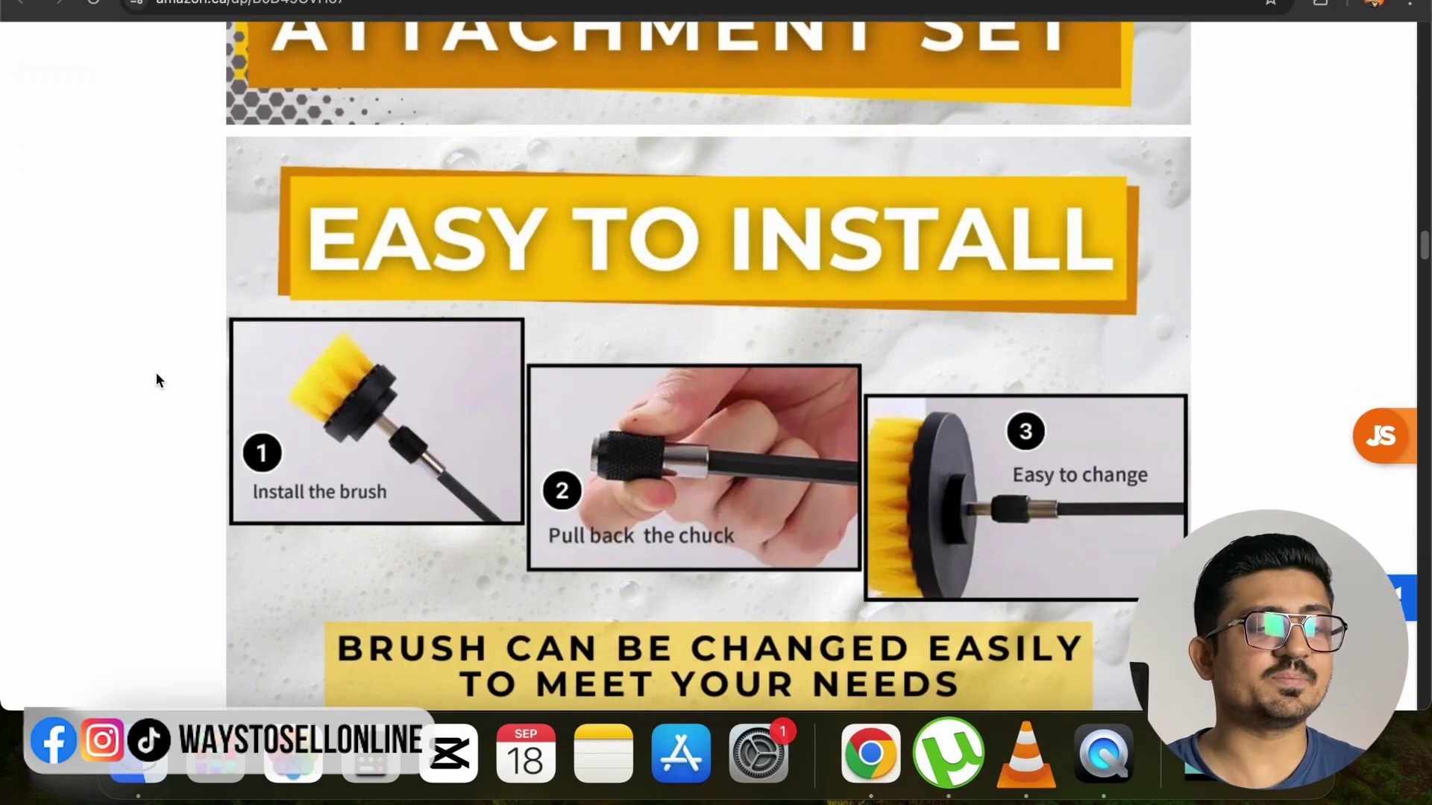
scroll(156, 379, down, 20)
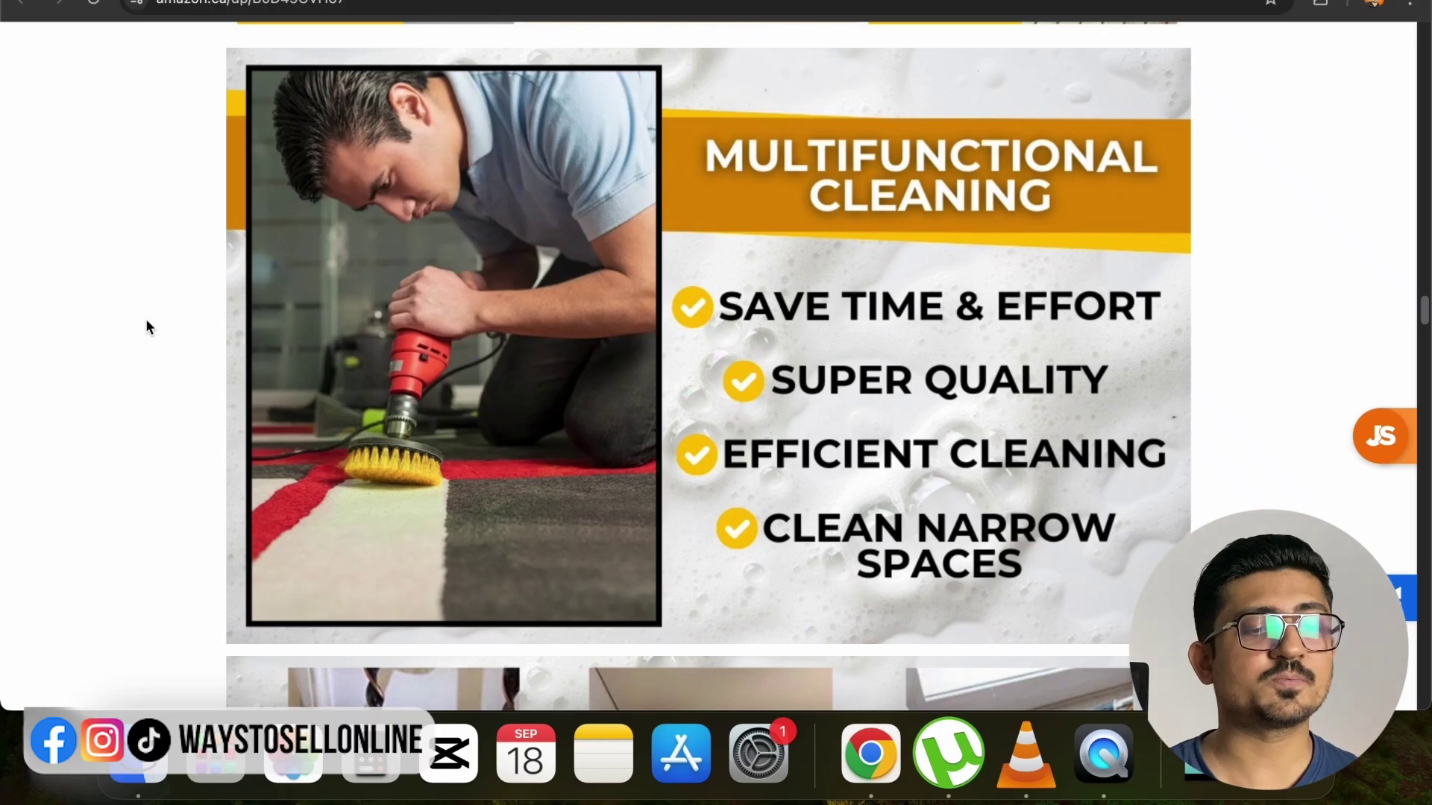
scroll(145, 319, down, 11)
scroll(147, 326, down, 5)
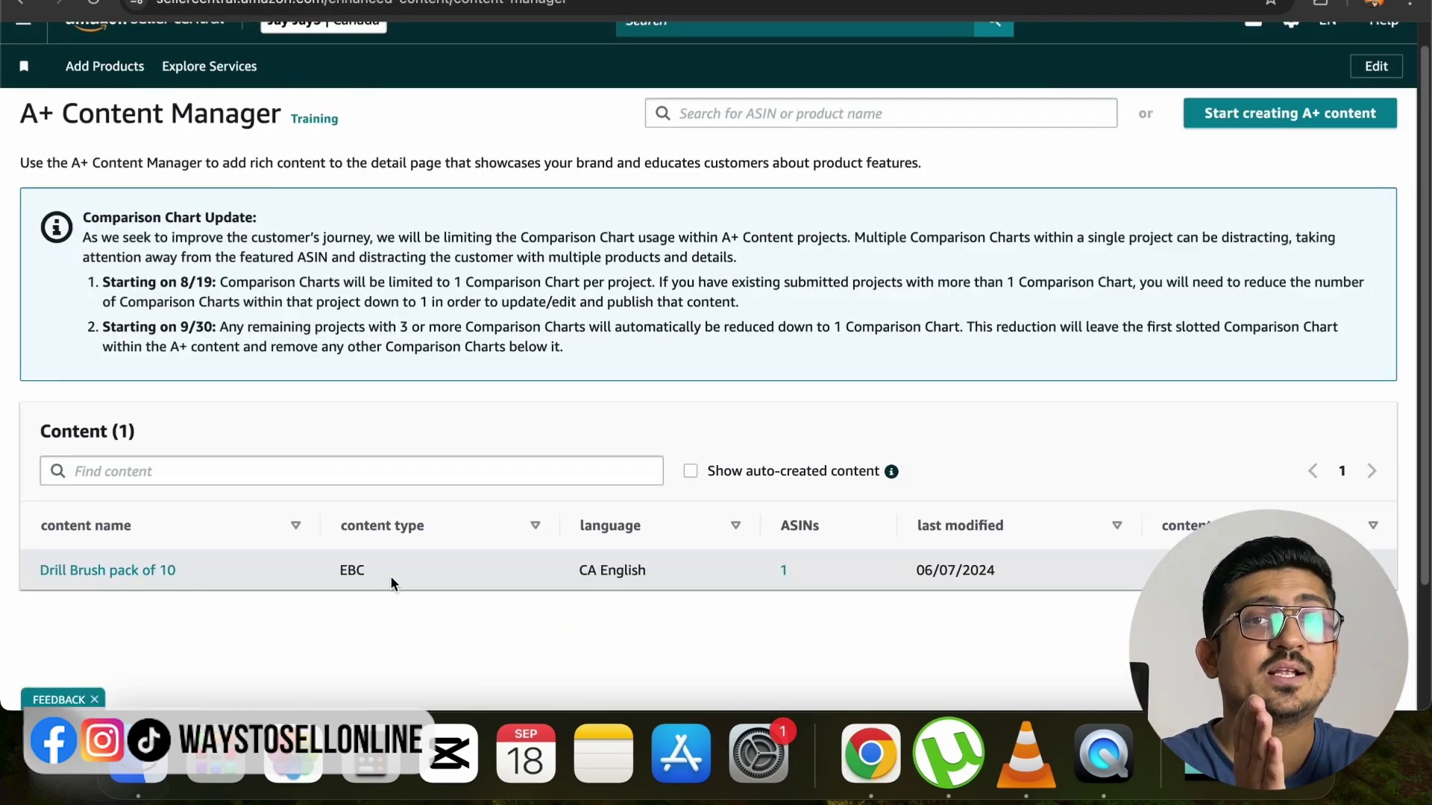
Open the Content details page of the approved 'Drill Brush pack of 10' A+ content
scroll(298, 567, down, 3)
drag(46, 449, 275, 453)
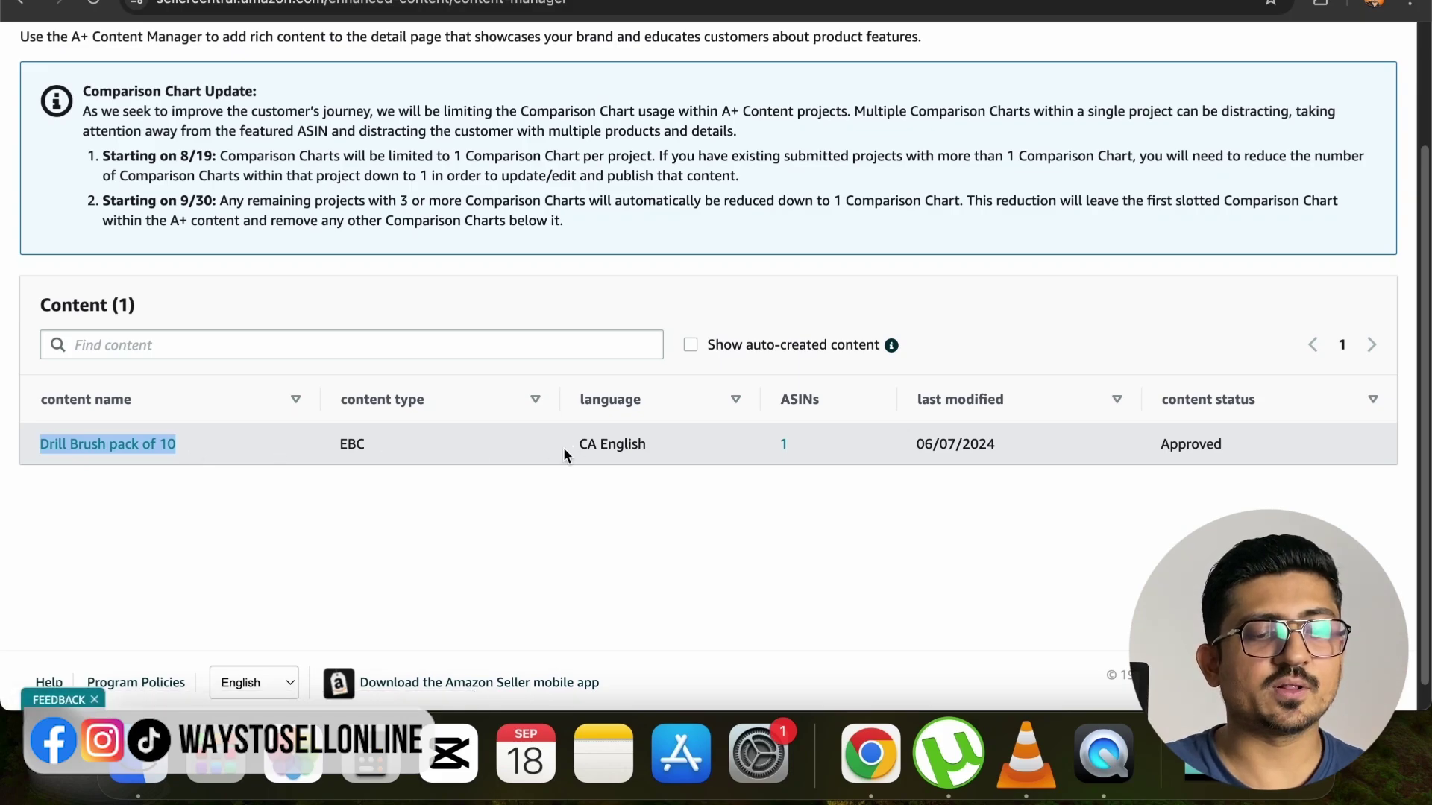
click(1253, 446)
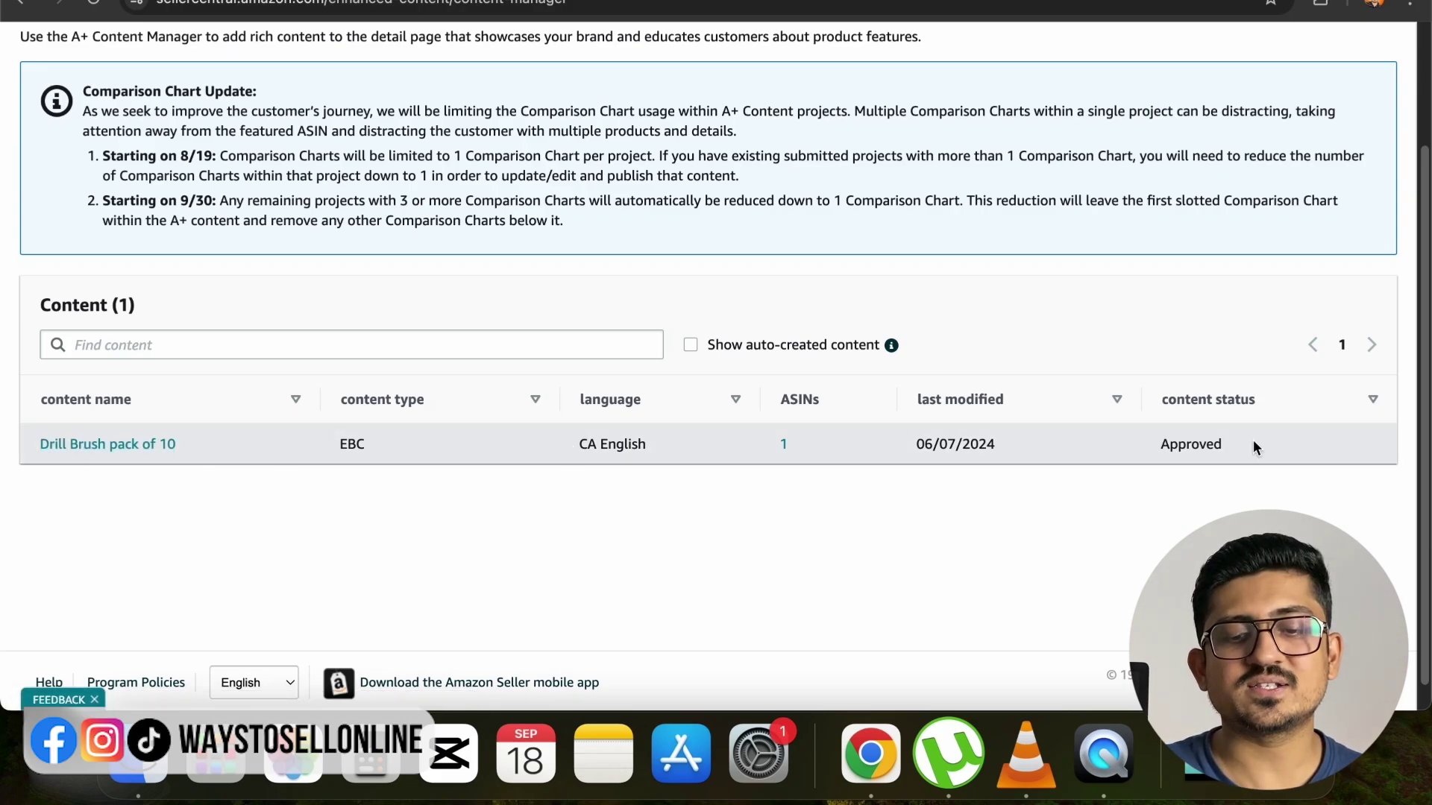
drag(1254, 441, 1152, 442)
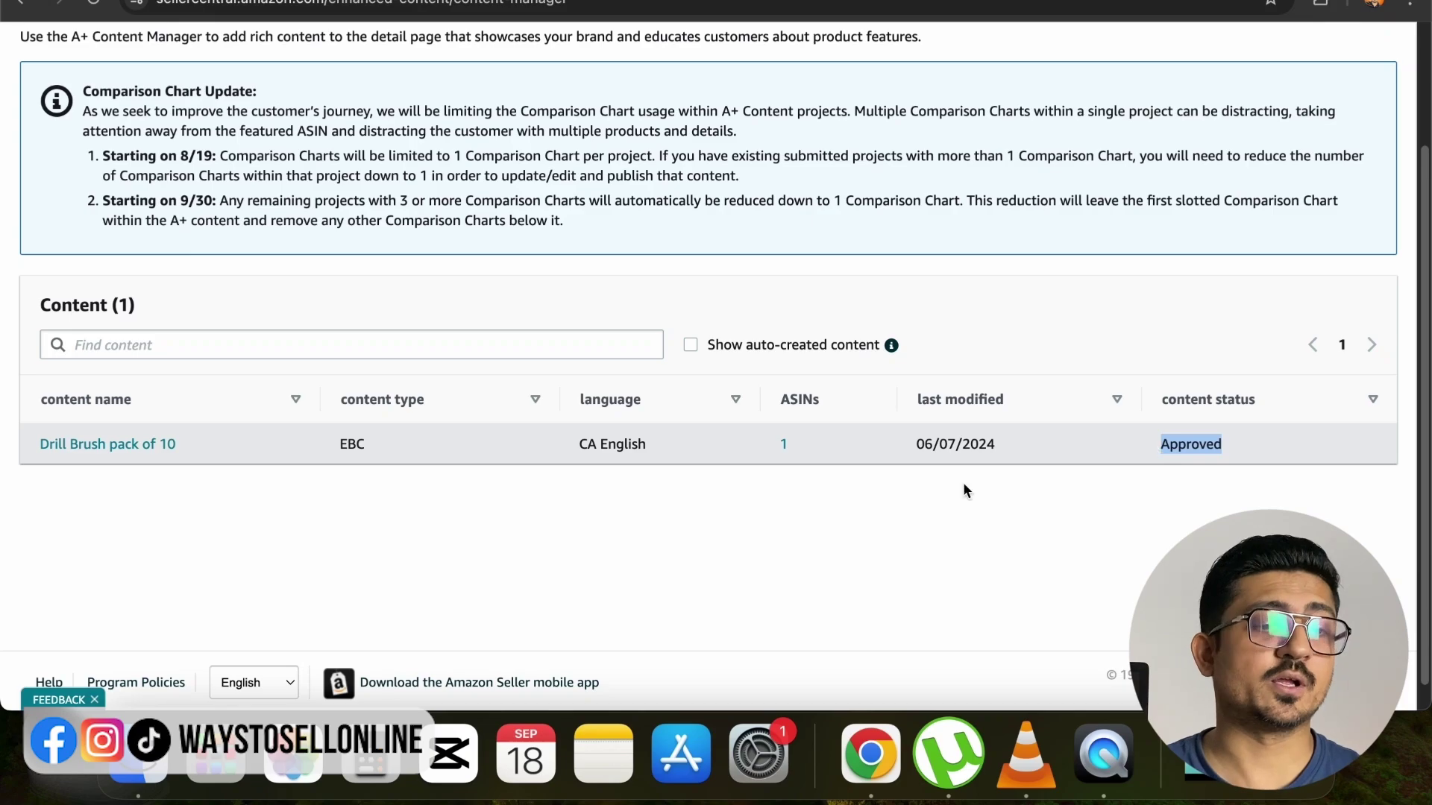
click(170, 450)
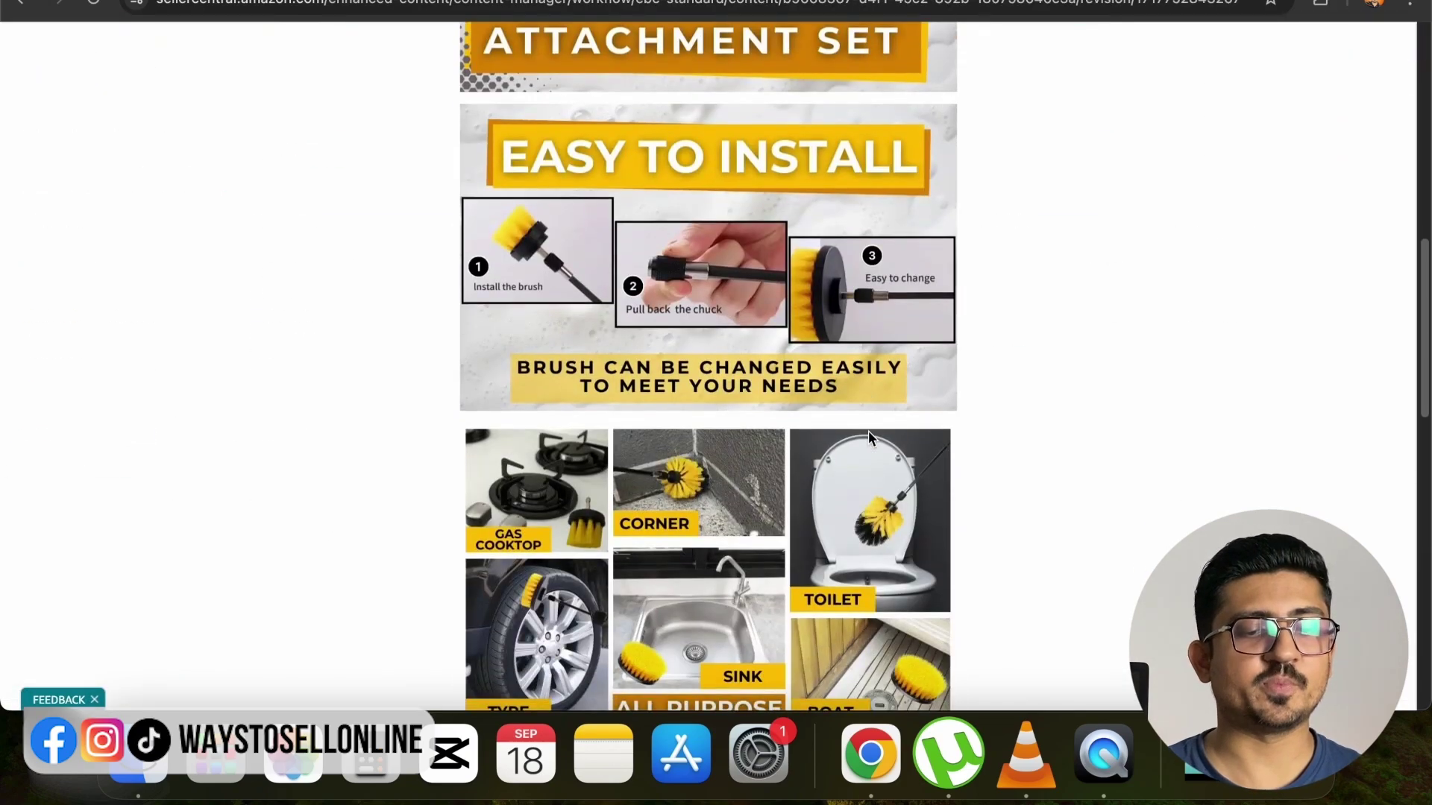
scroll(868, 431, down, 10)
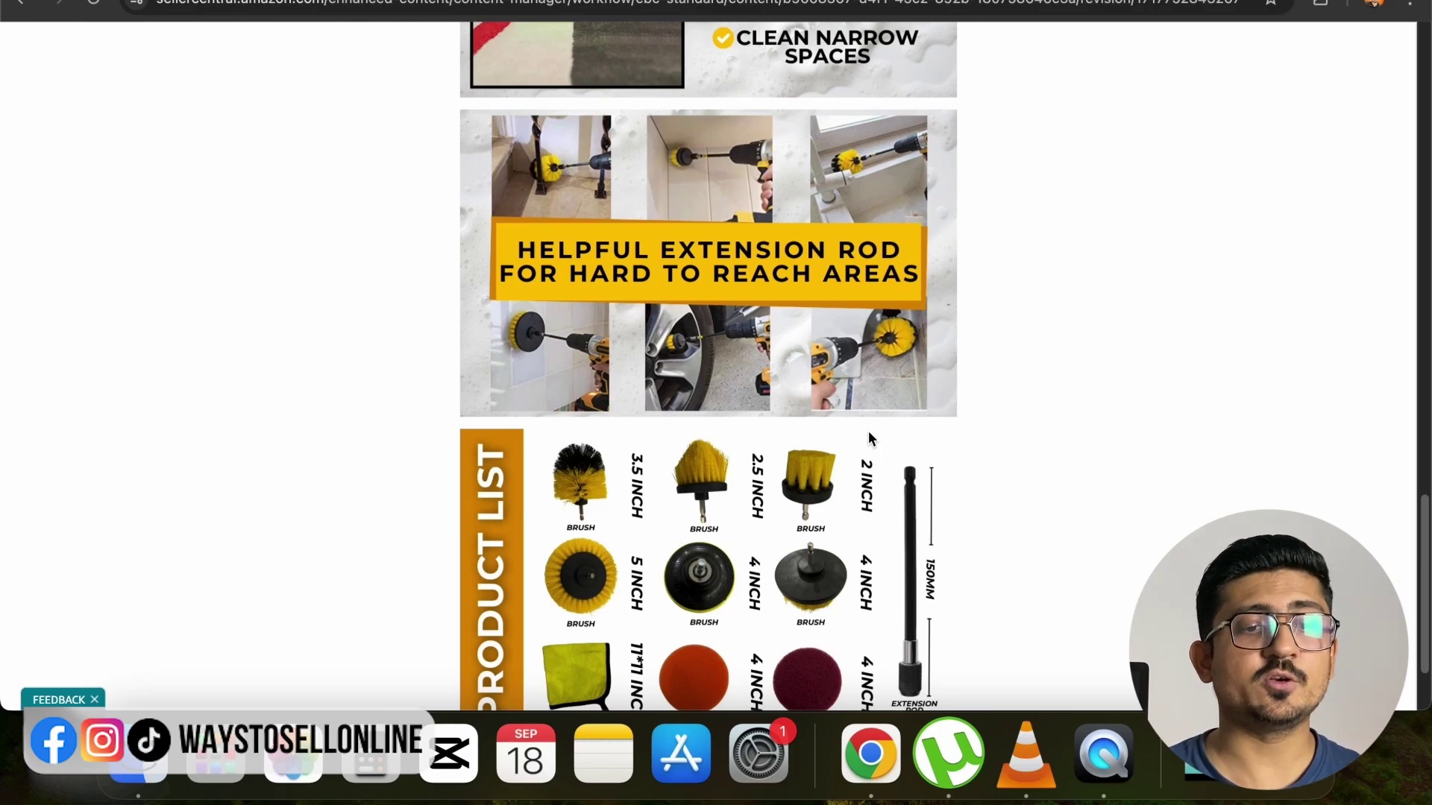
scroll(868, 431, up, 15)
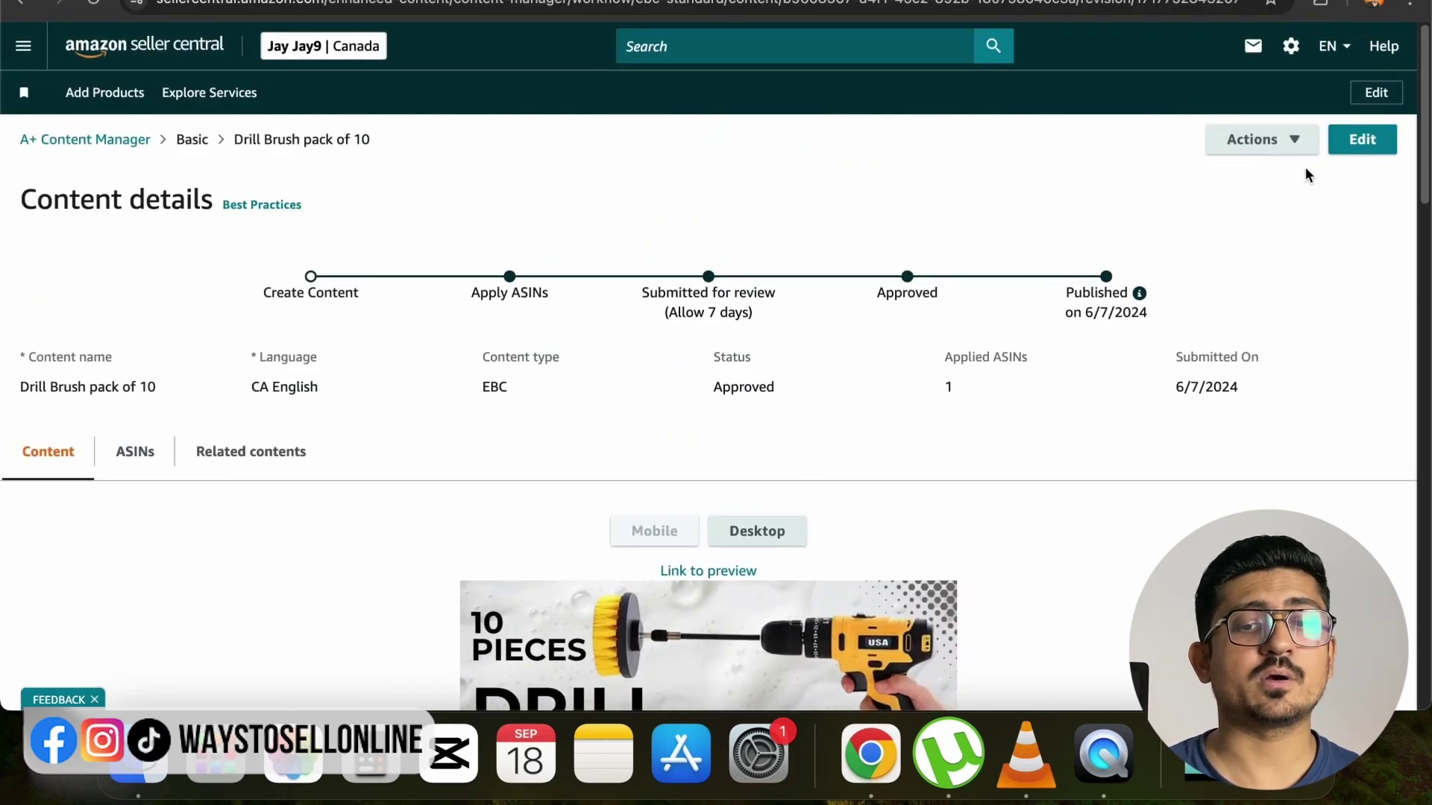
click(1365, 142)
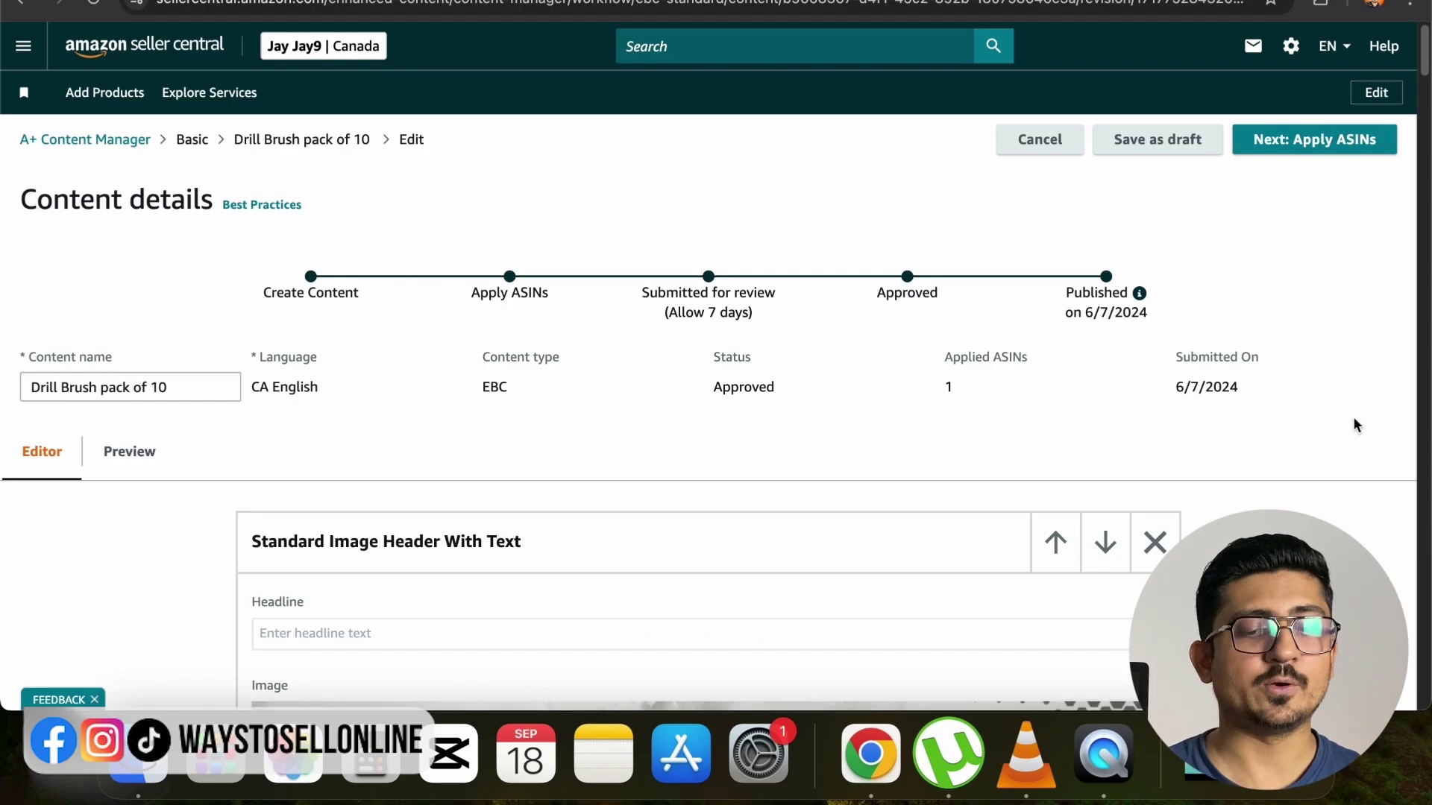
scroll(1283, 430, down, 8)
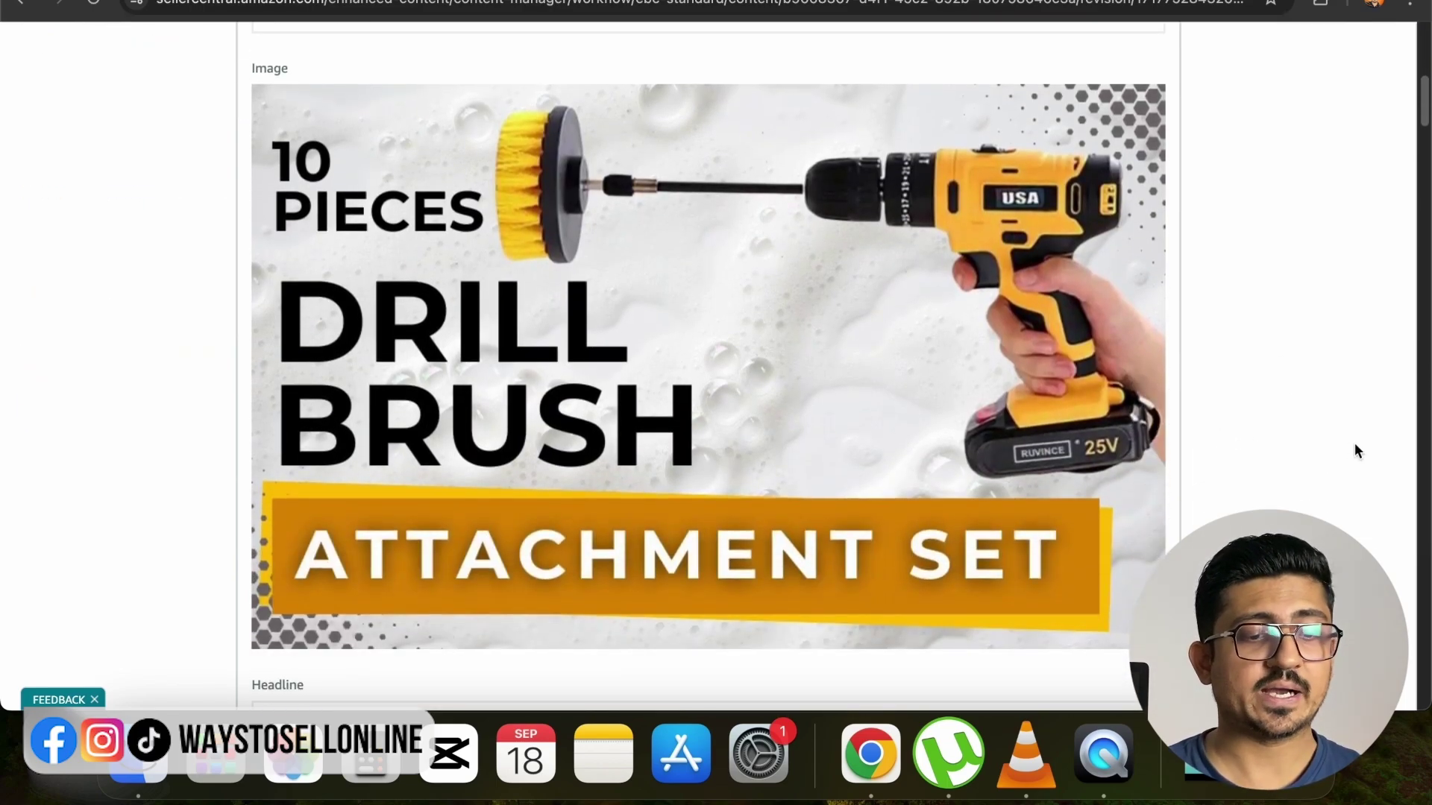
scroll(1354, 450, up, 5)
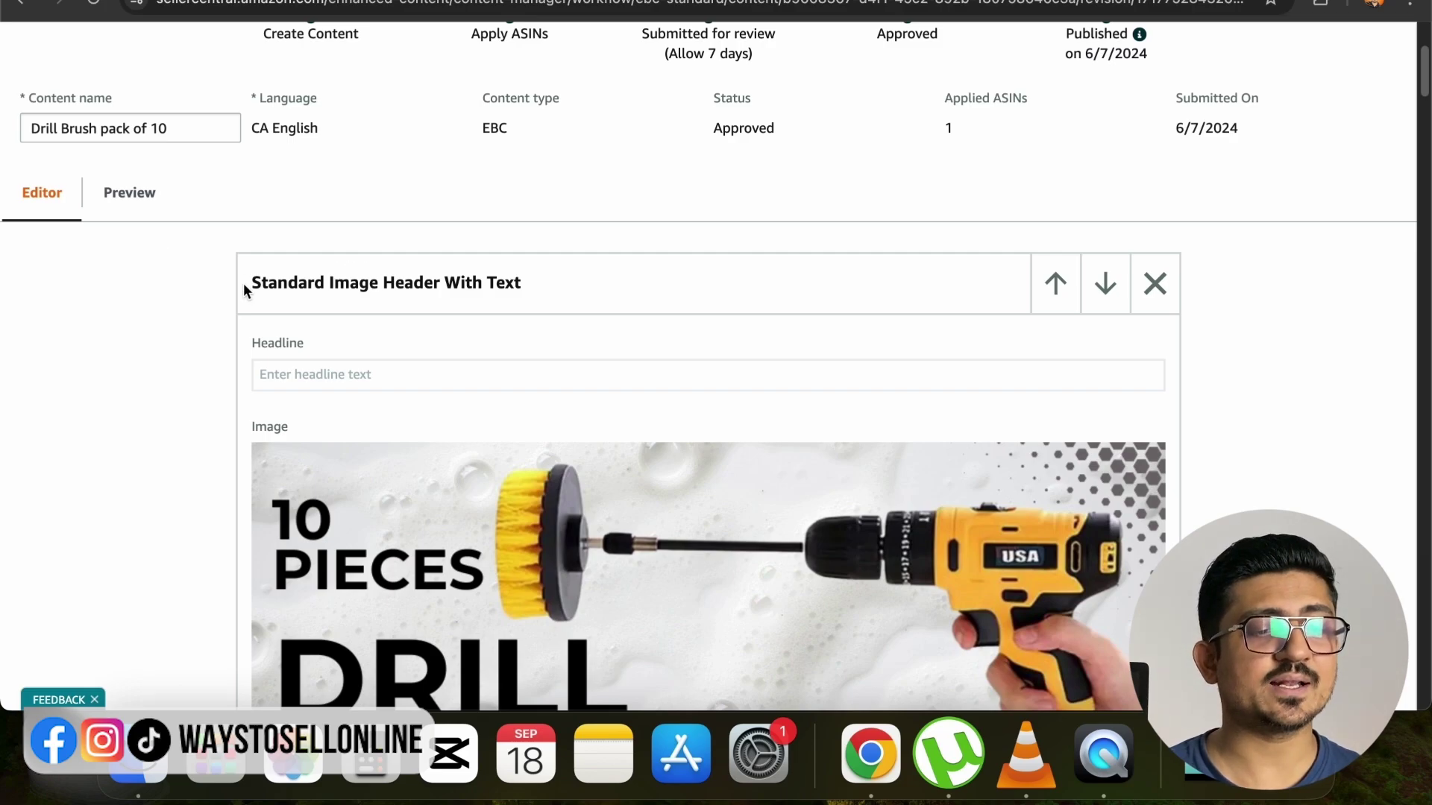
drag(246, 288, 371, 303)
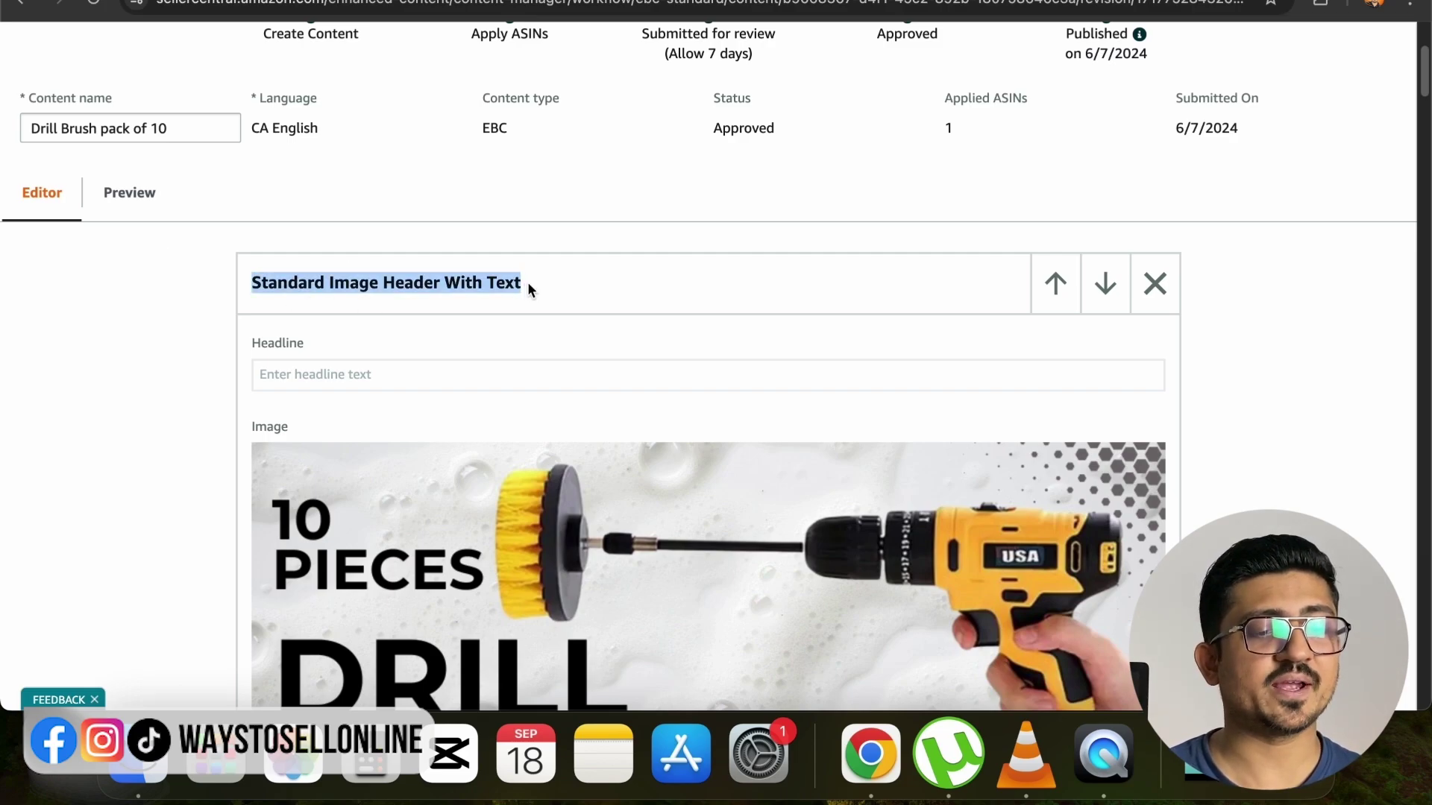
drag(253, 344, 335, 361)
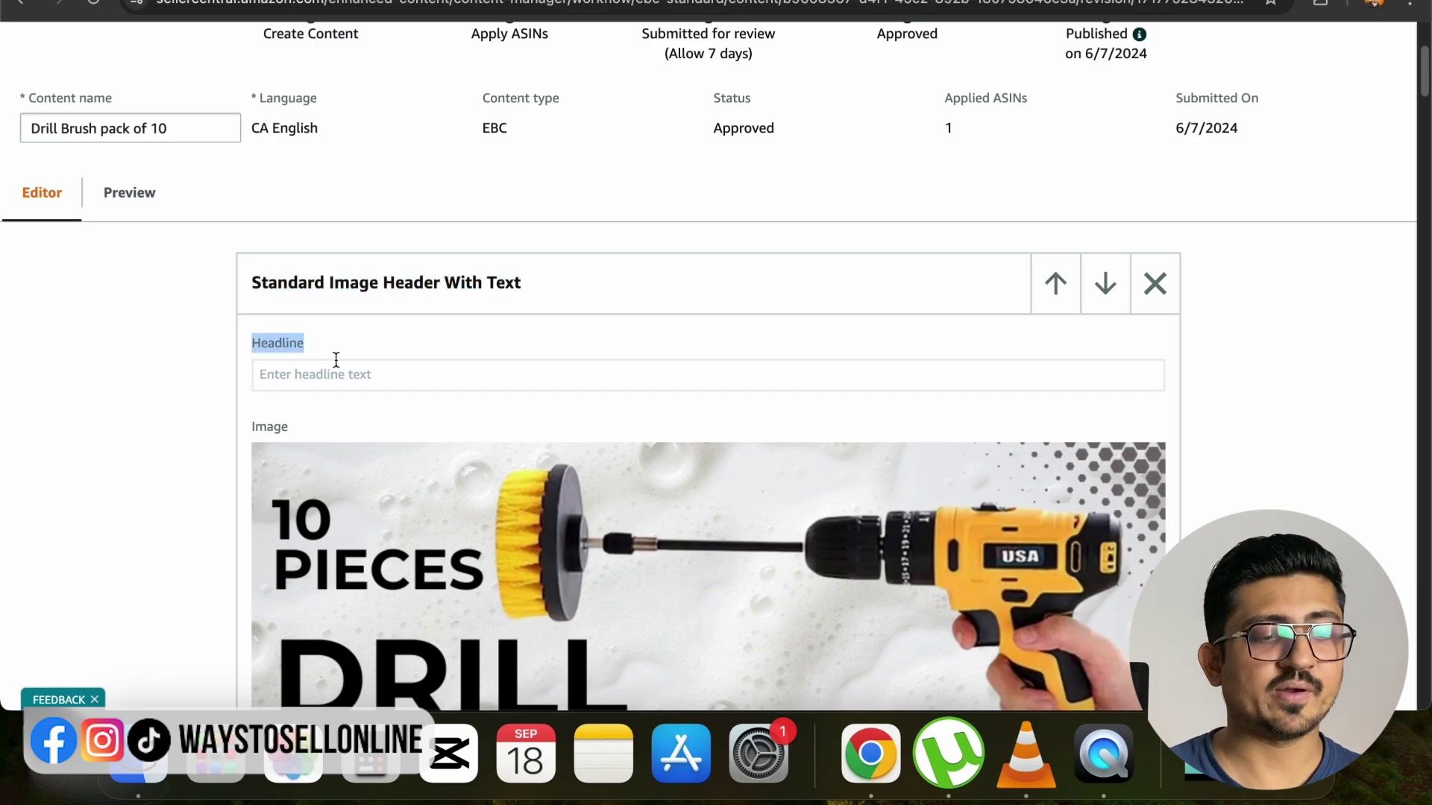
drag(253, 422, 323, 425)
scroll(347, 425, down, 5)
scroll(346, 424, down, 4)
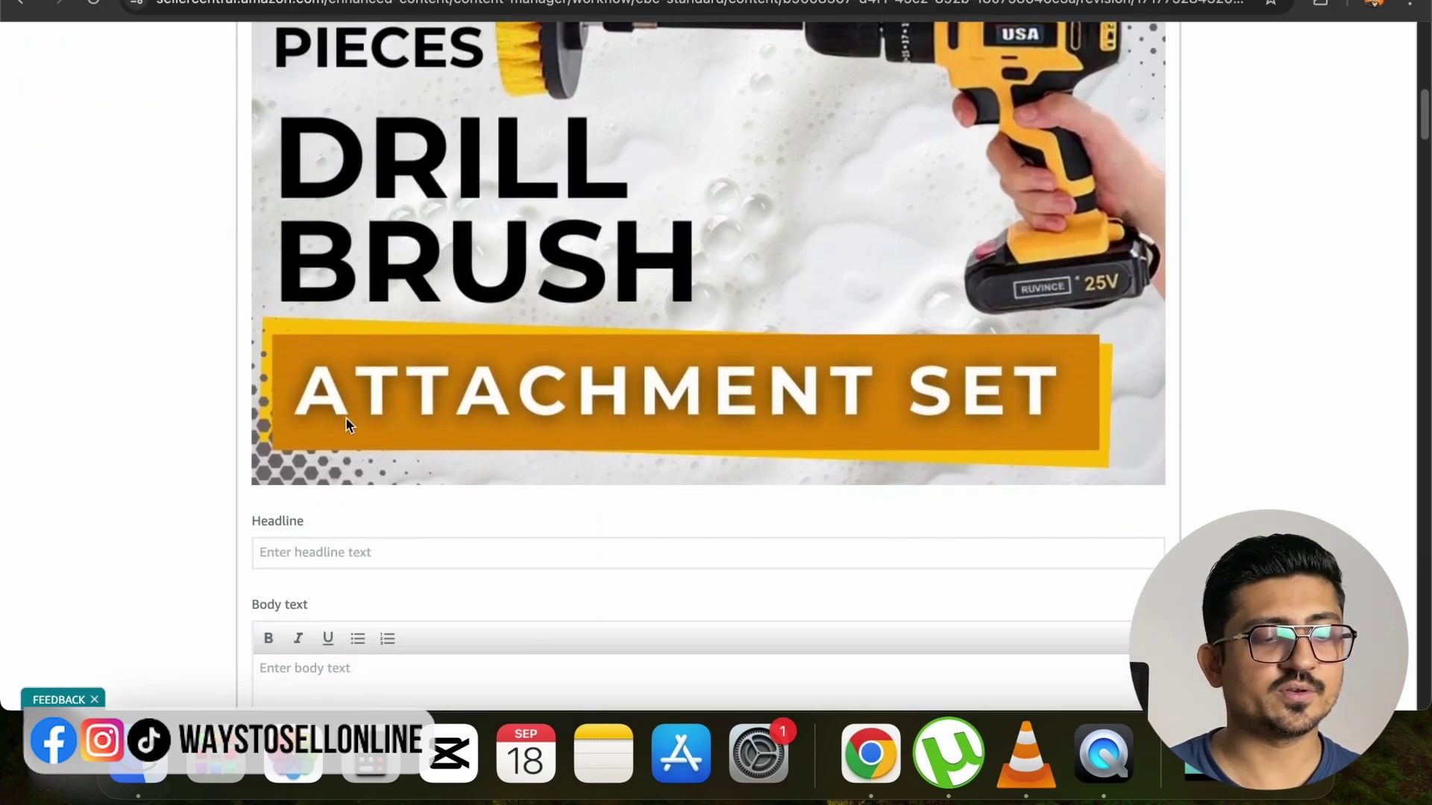
drag(246, 364, 359, 402)
scroll(328, 404, down, 2)
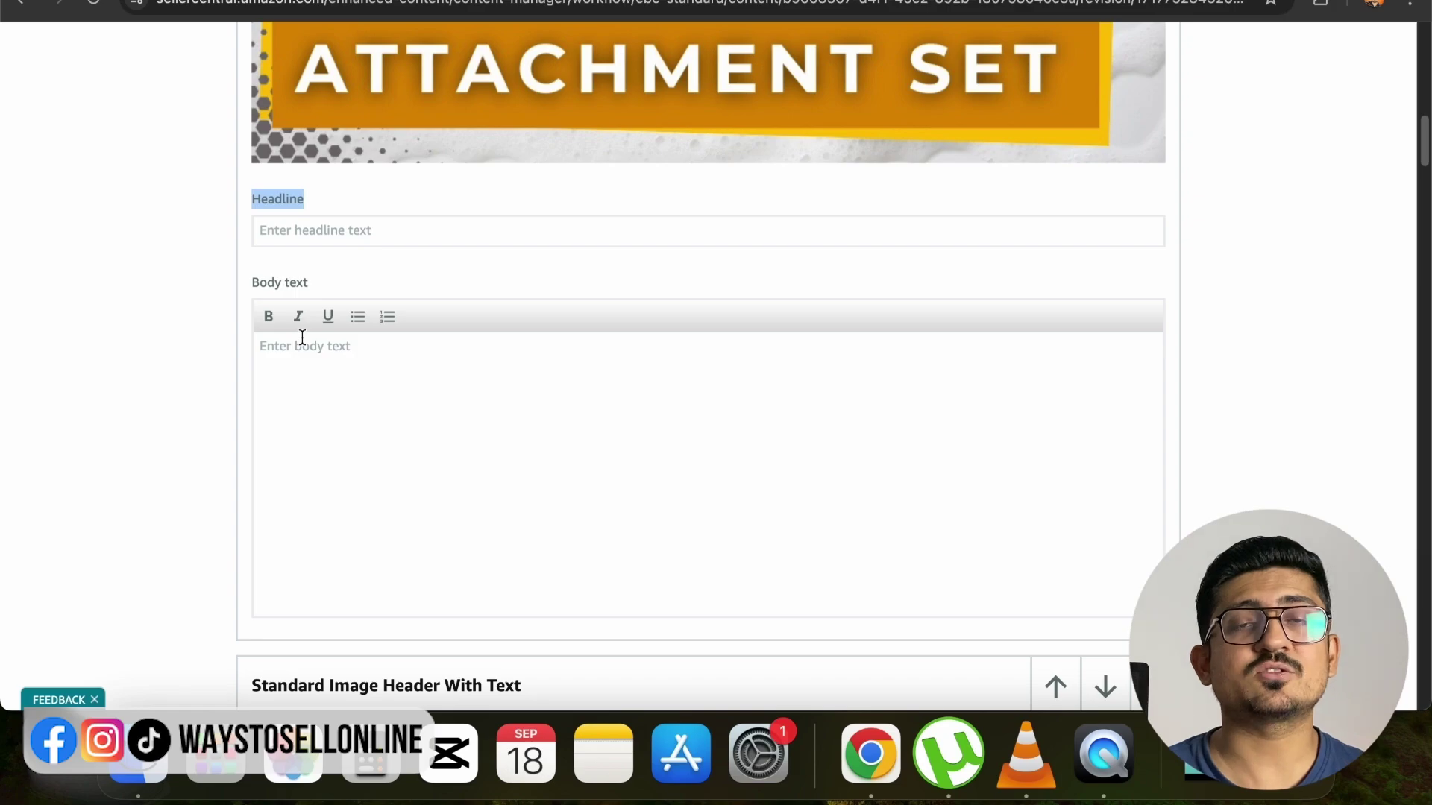
scroll(775, 361, down, 9)
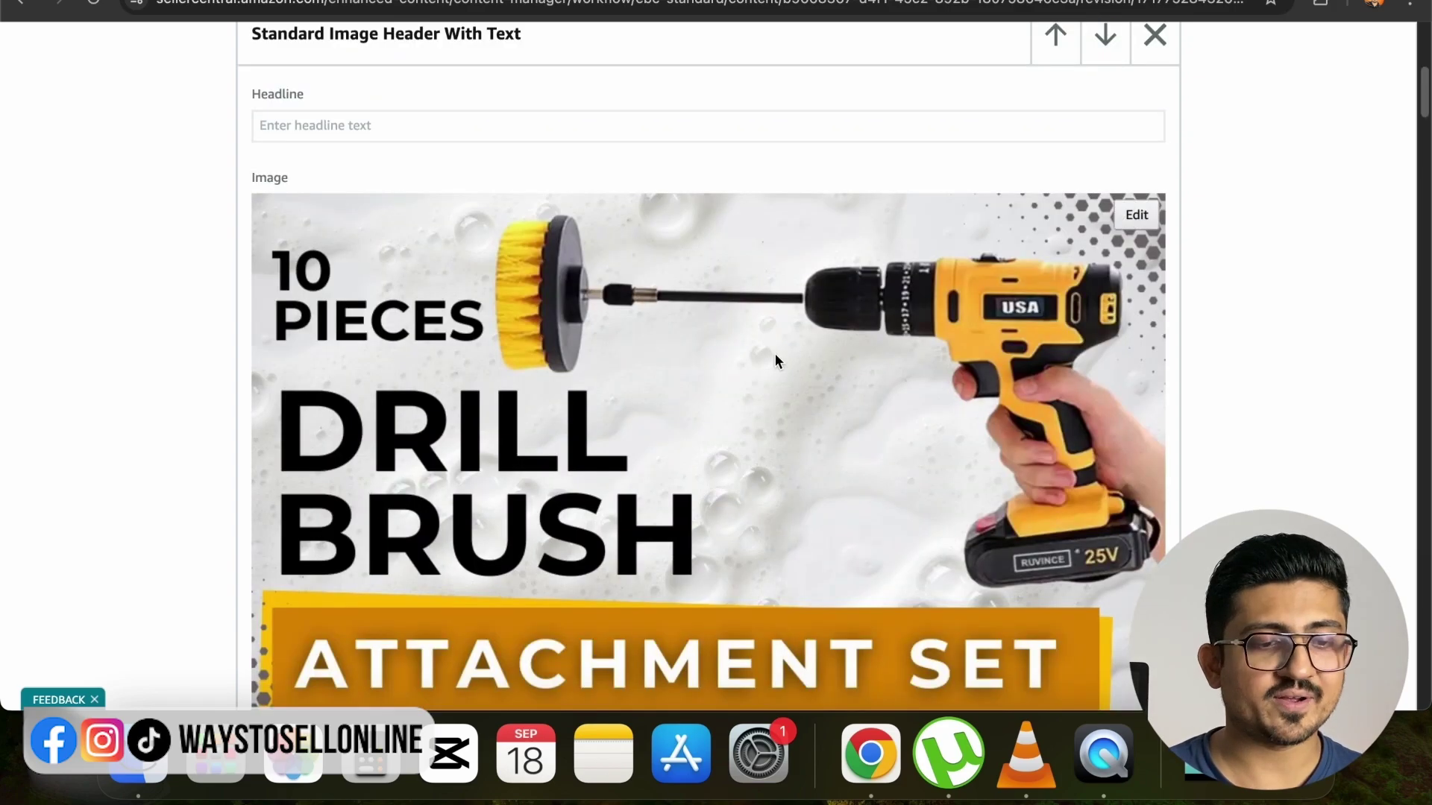
Review the first drill brush image's minimum size and keywords, then close without saving
click(1141, 218)
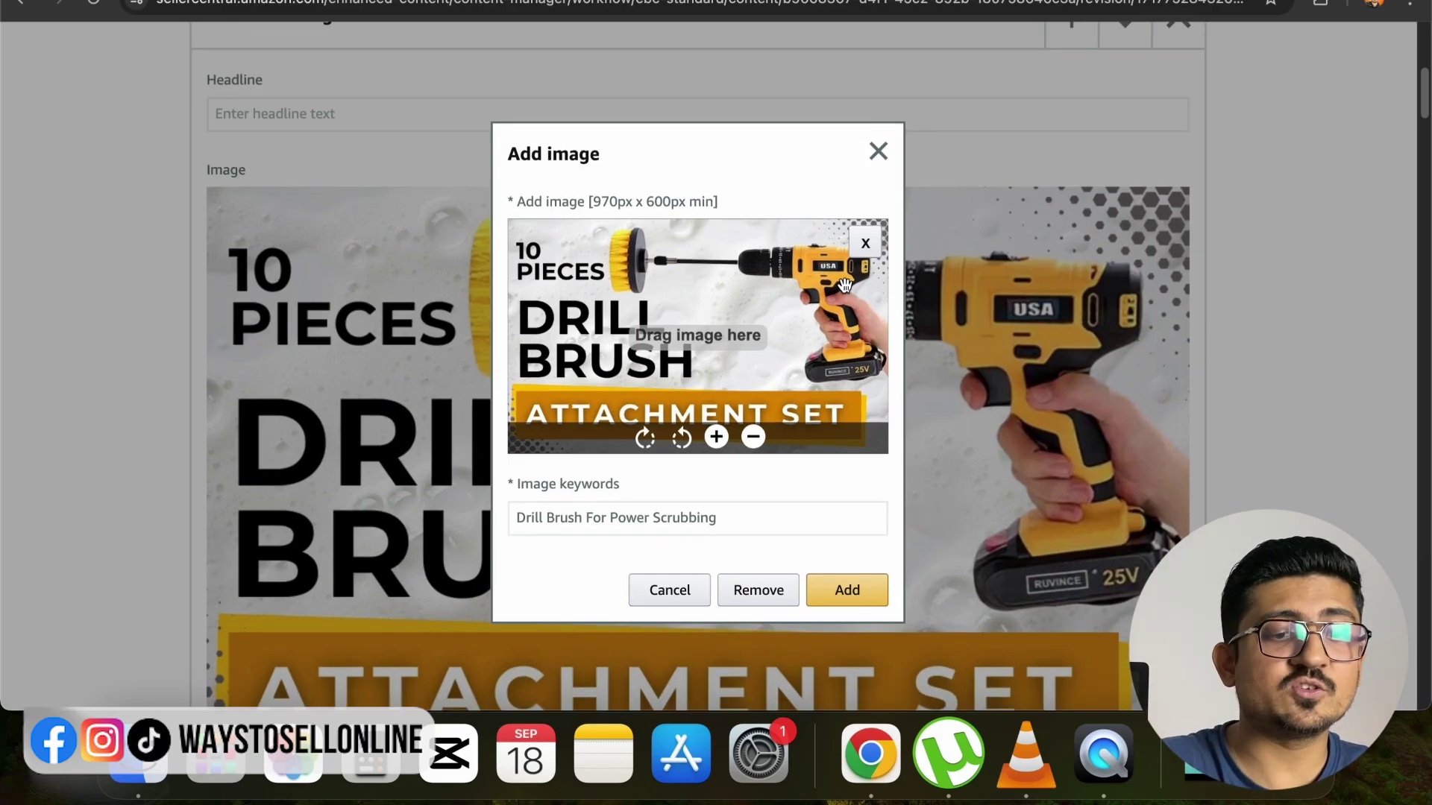
scroll(845, 285, up, 5)
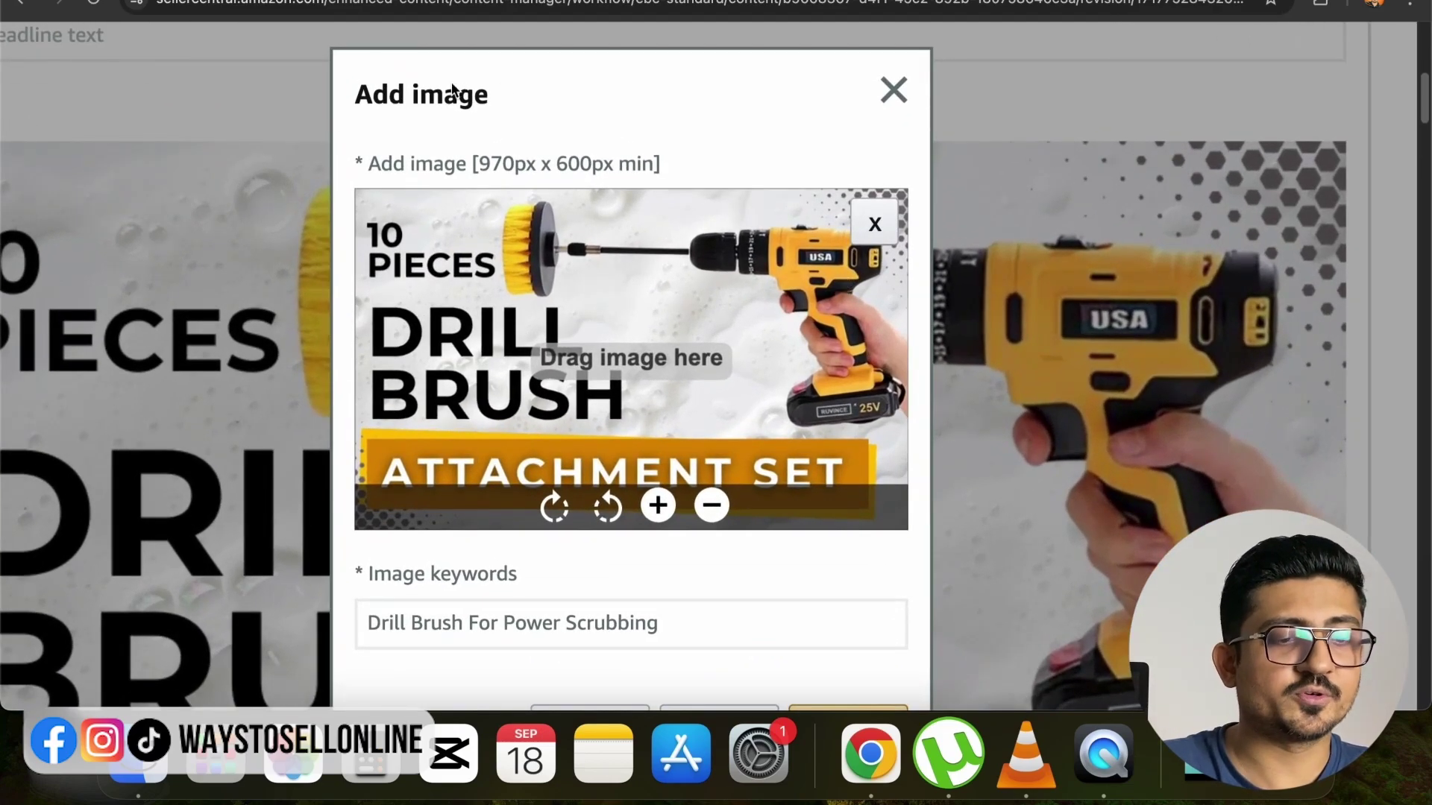
drag(364, 164, 490, 164)
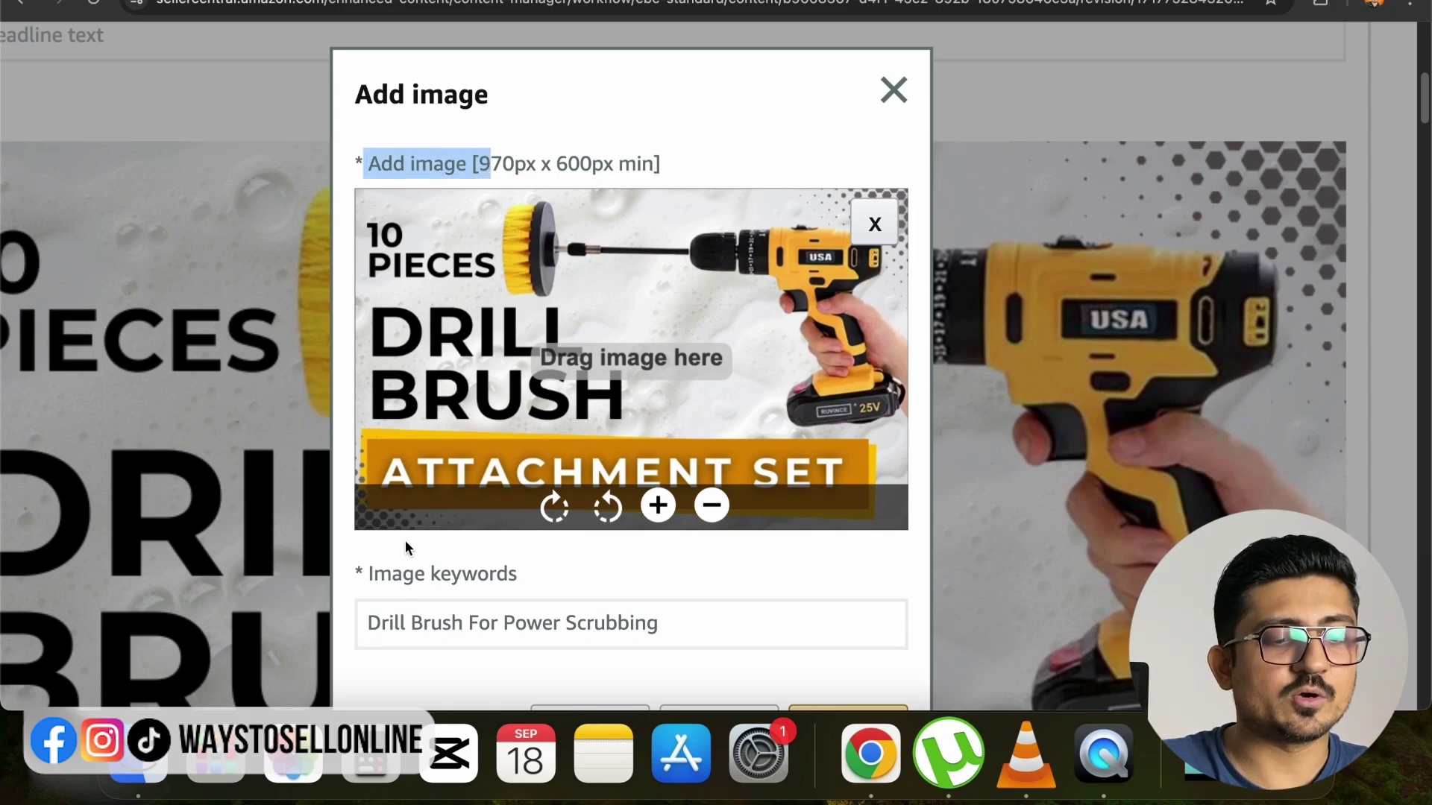
drag(366, 574, 517, 575)
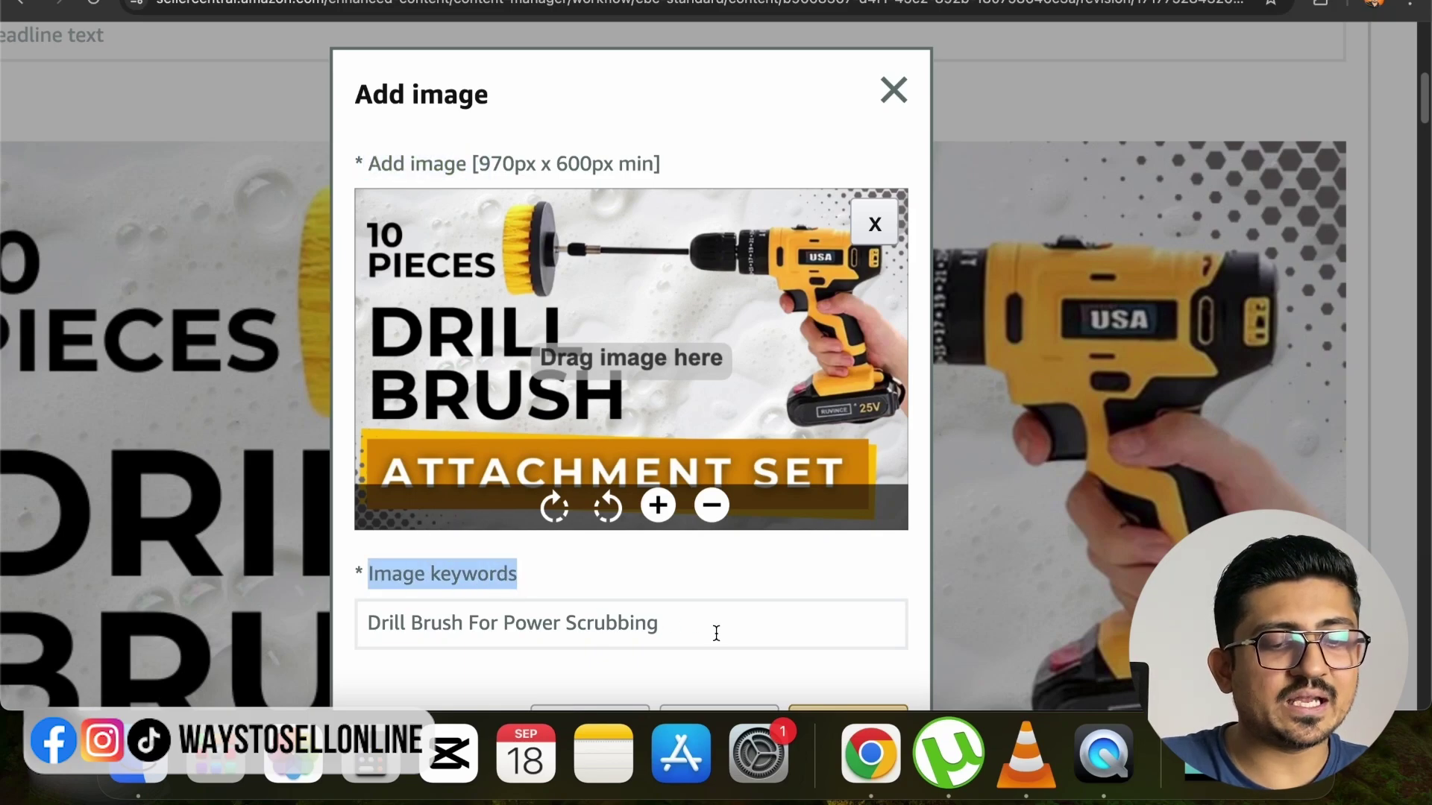
drag(708, 625, 611, 564)
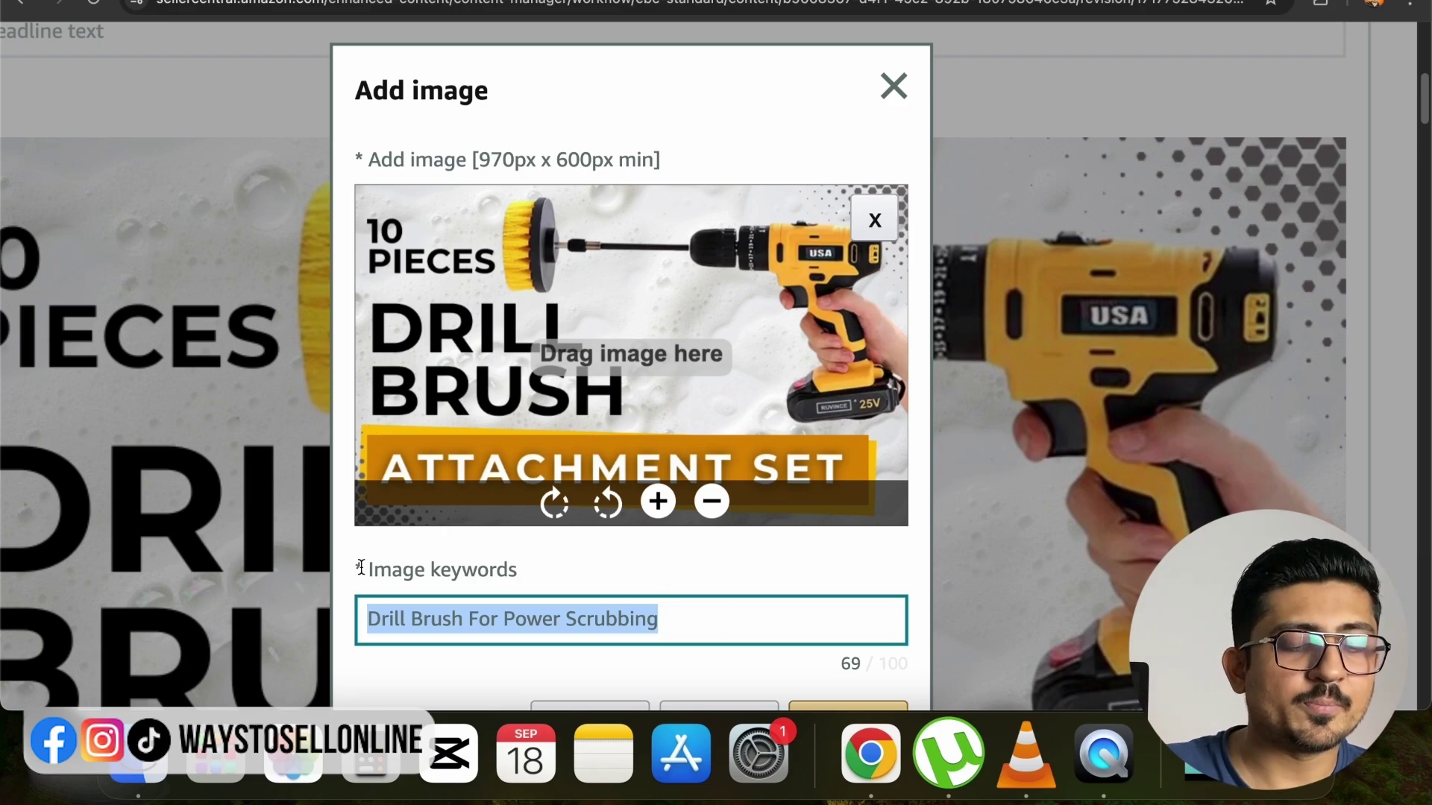
drag(367, 571, 552, 562)
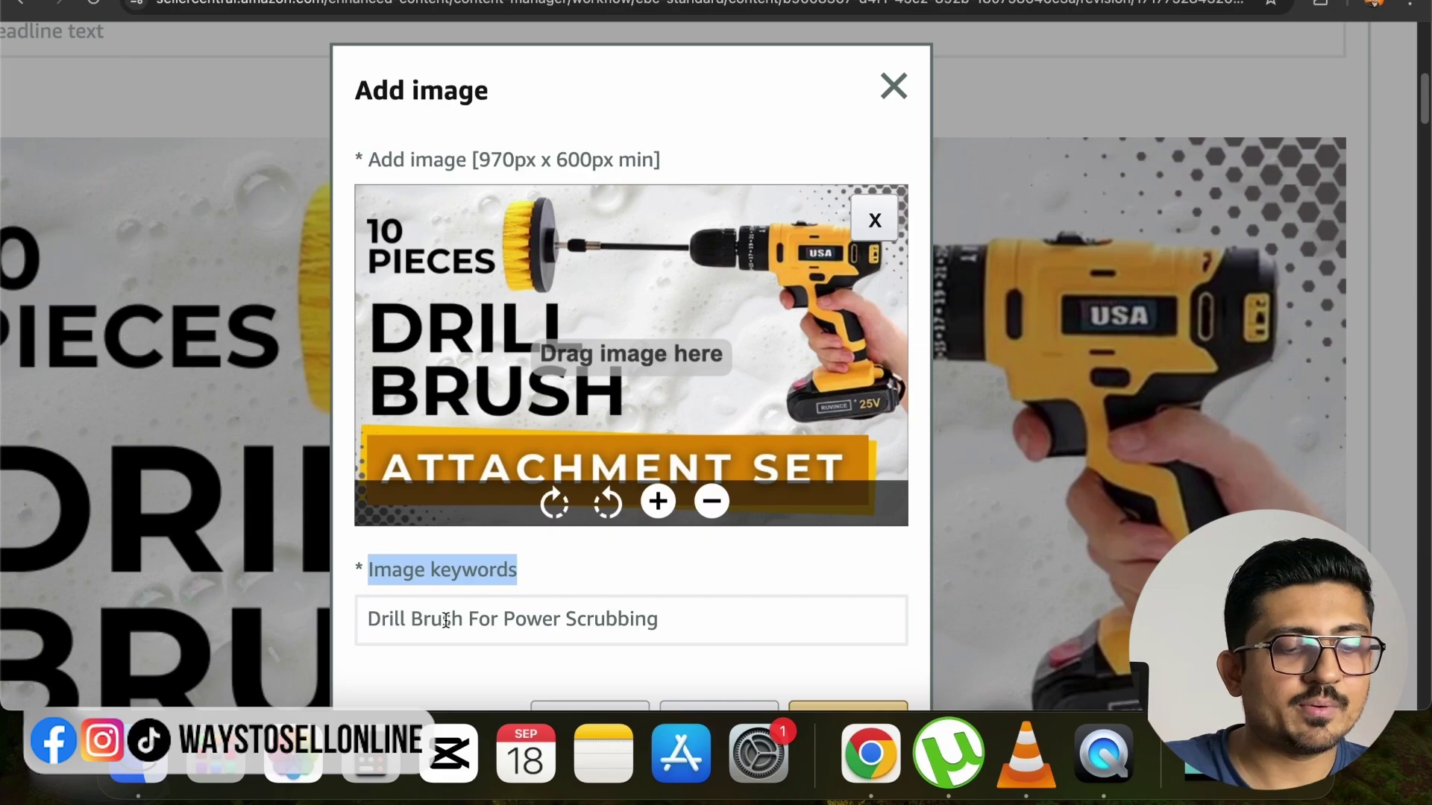
drag(370, 619, 662, 617)
scroll(671, 597, down, 3)
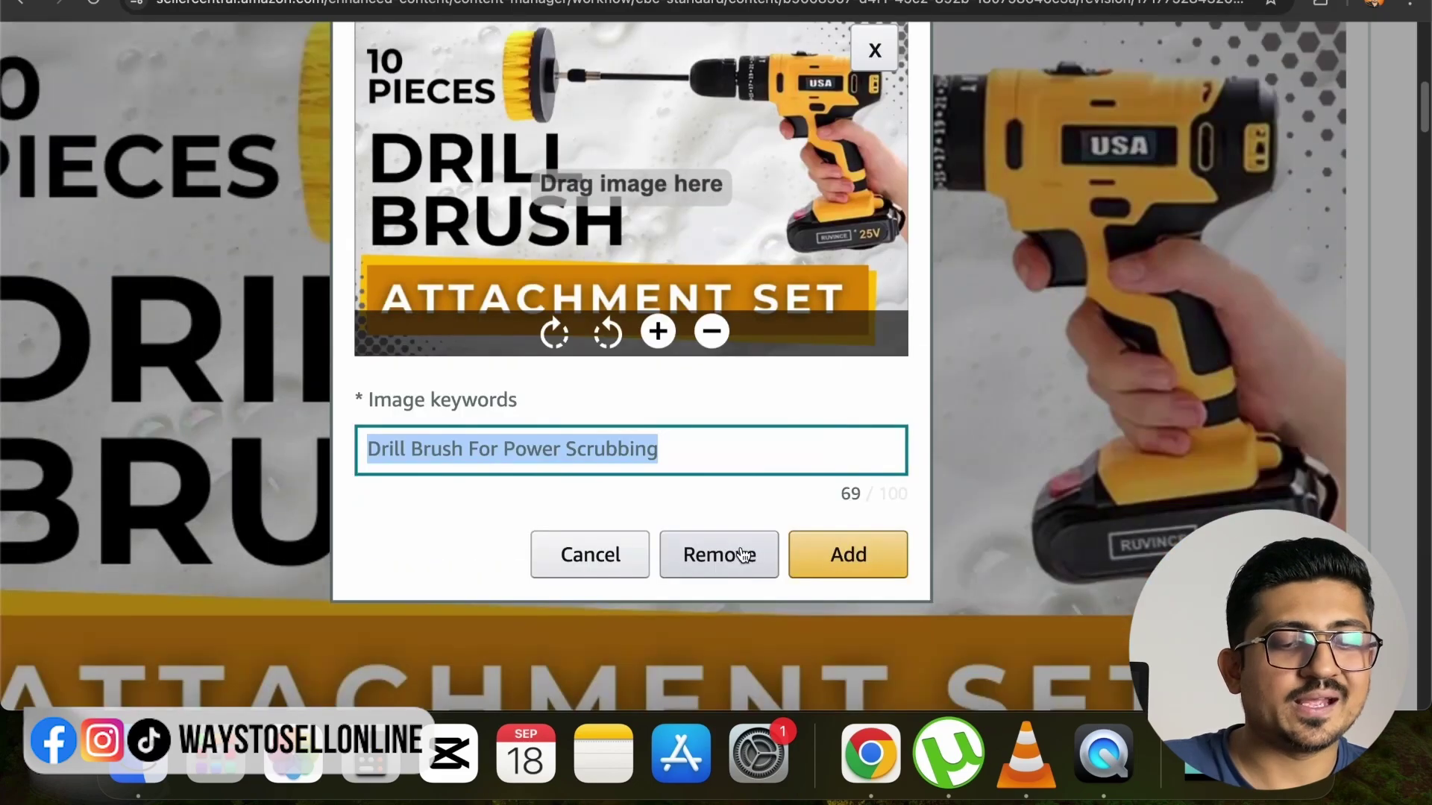
scroll(835, 449, up, 1)
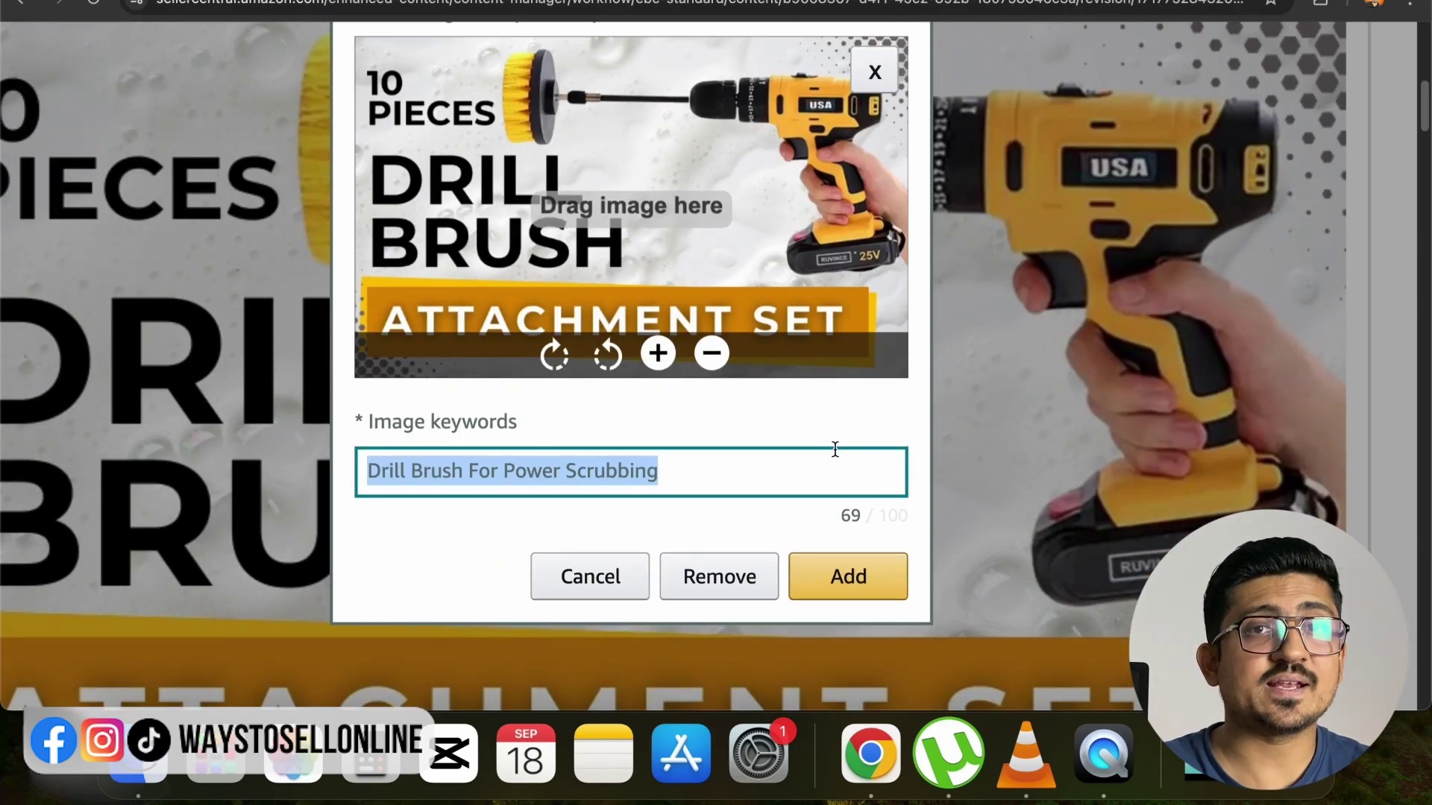
click(888, 78)
click(978, 452)
Reset the page zoom and open the Easy to Install image's Add image dialog
scroll(992, 440, down, 5)
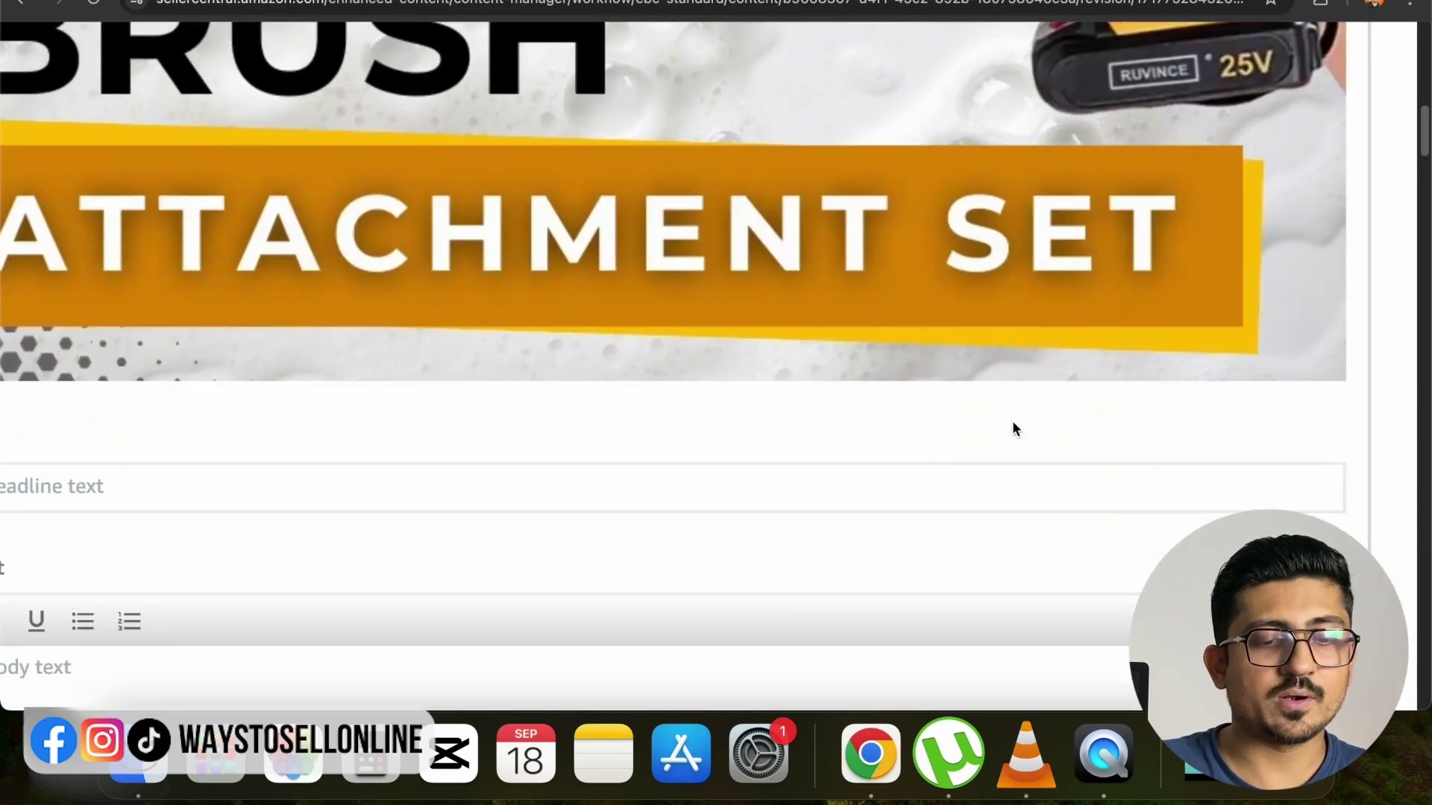
key(super+0)
scroll(990, 427, down, 5)
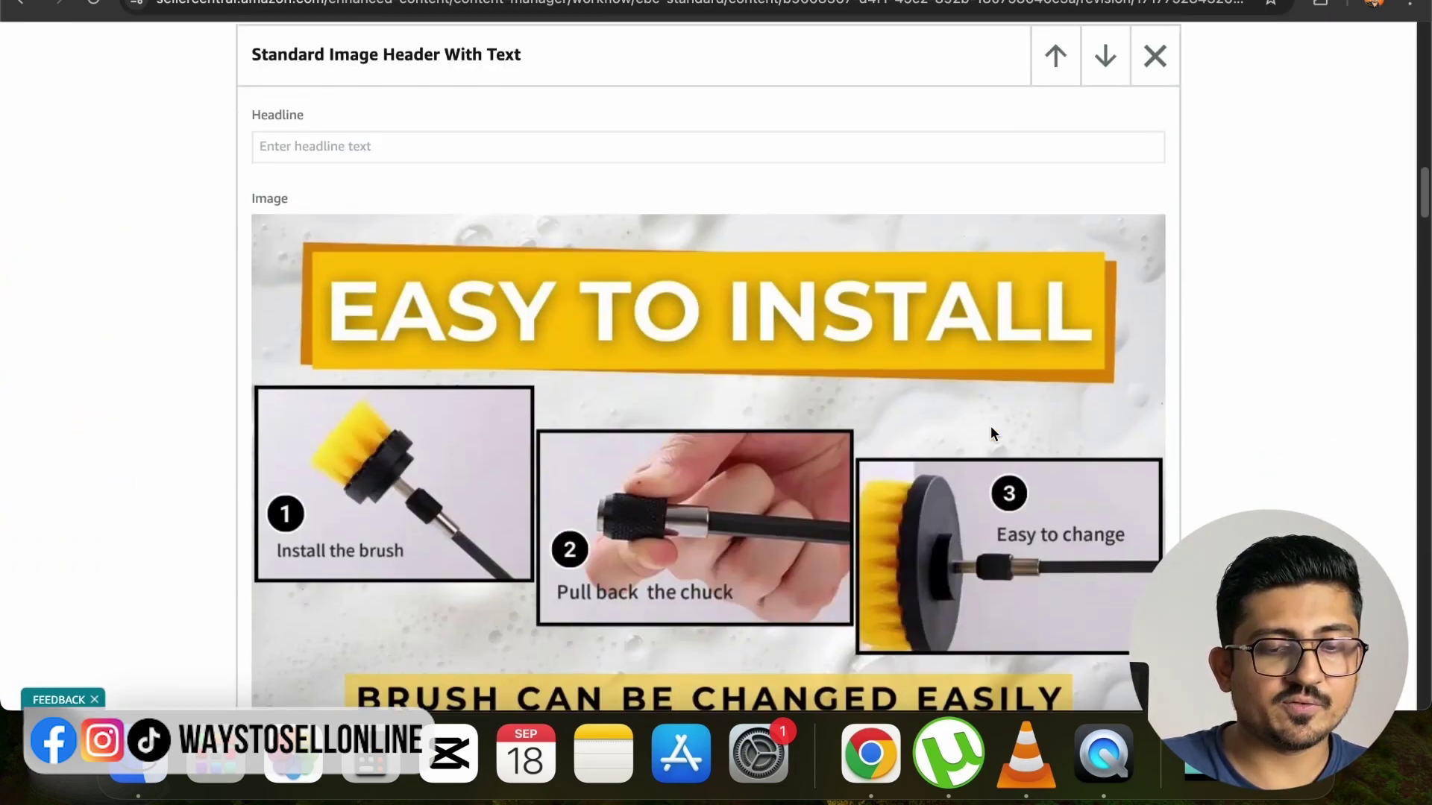
scroll(990, 434, down, 1)
click(1136, 215)
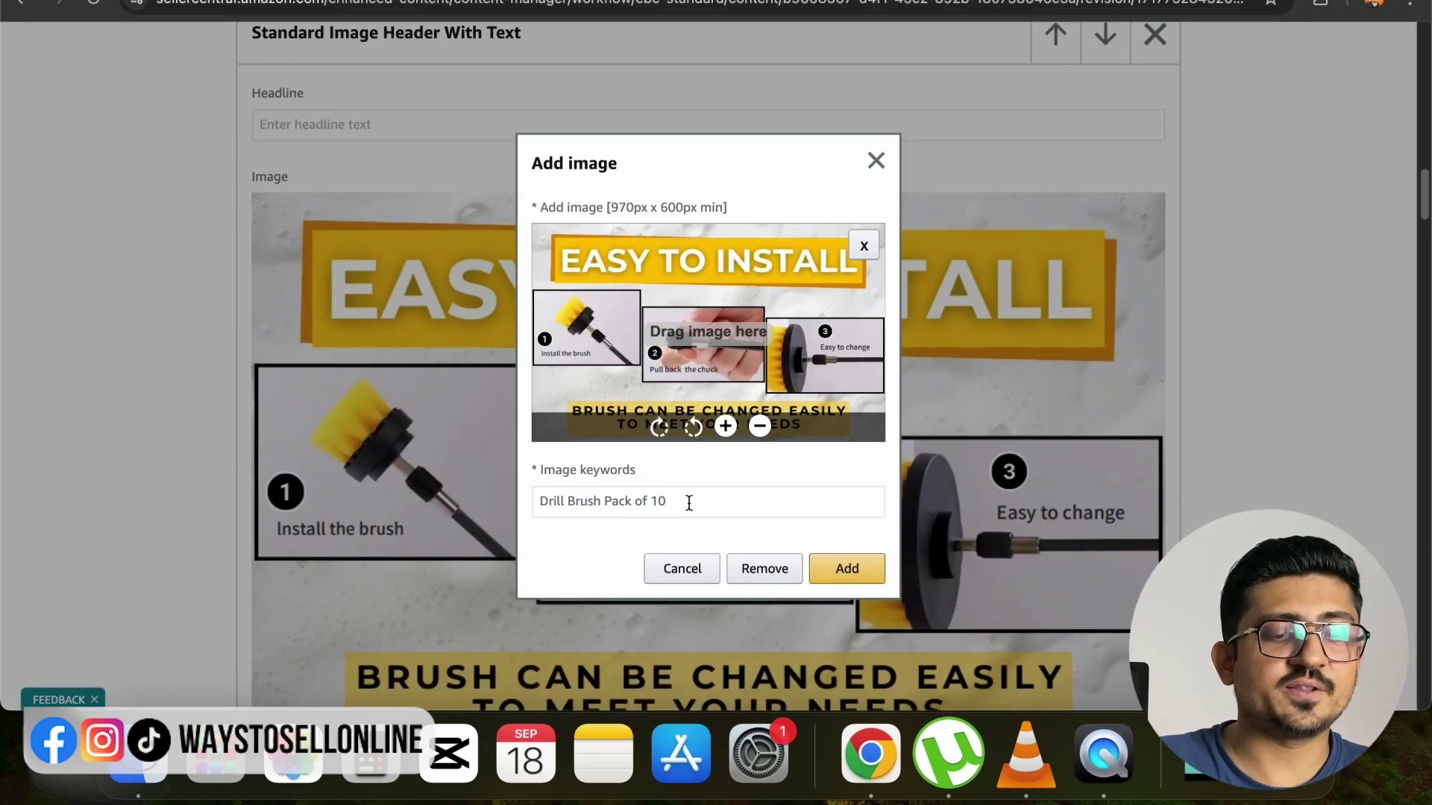
Review the 'Drill Brush Pack of 10' keywords, then close the dialog unchanged
drag(689, 503, 552, 498)
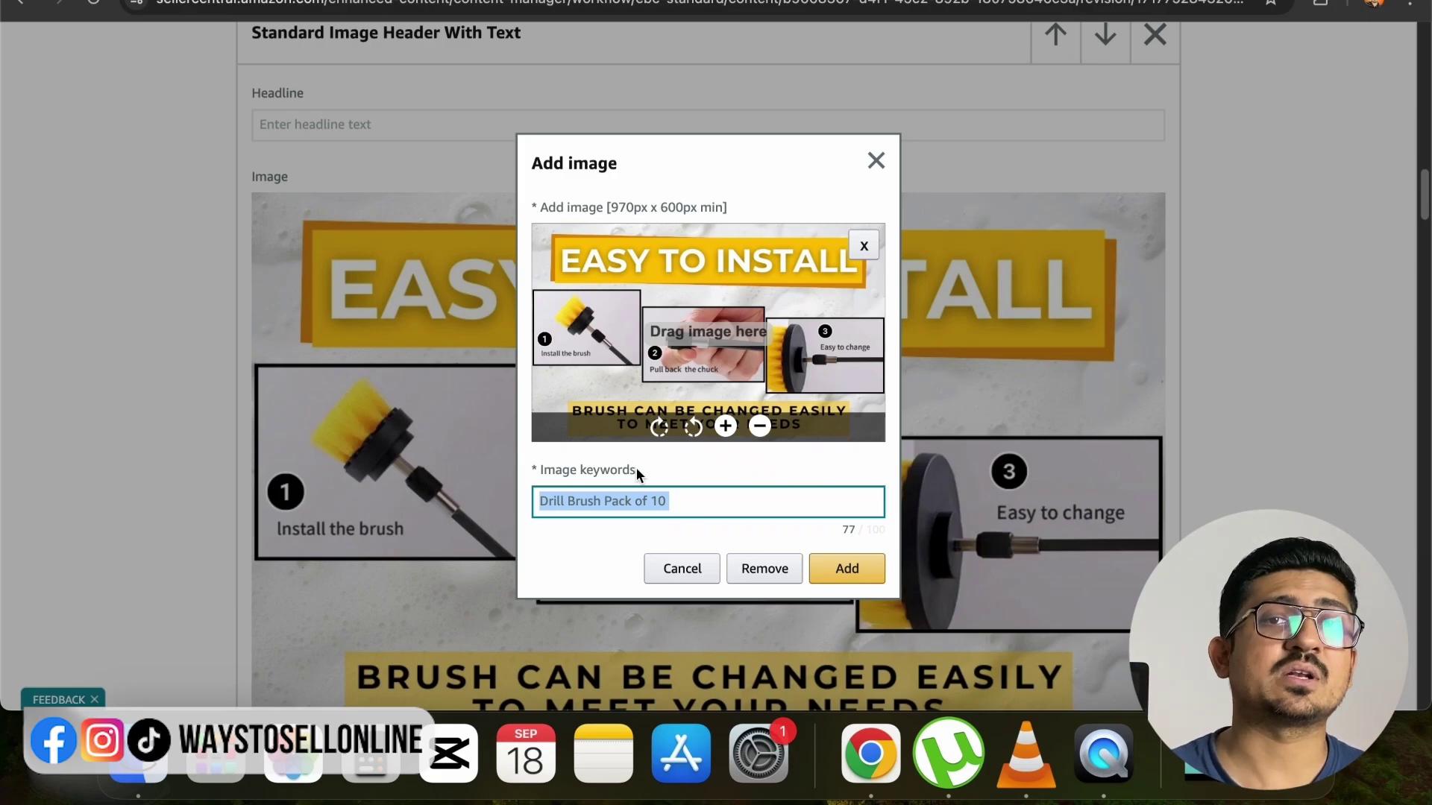
click(880, 163)
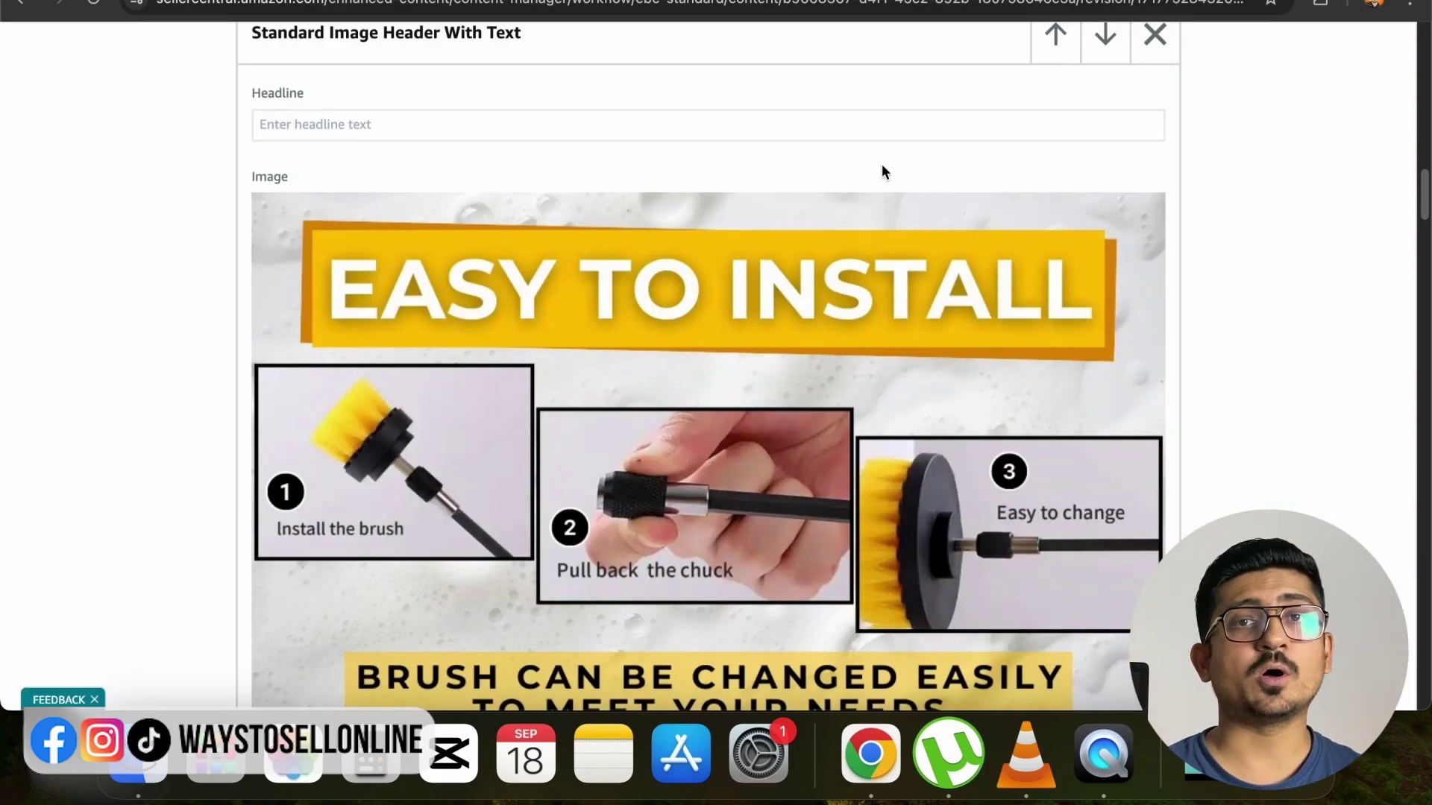